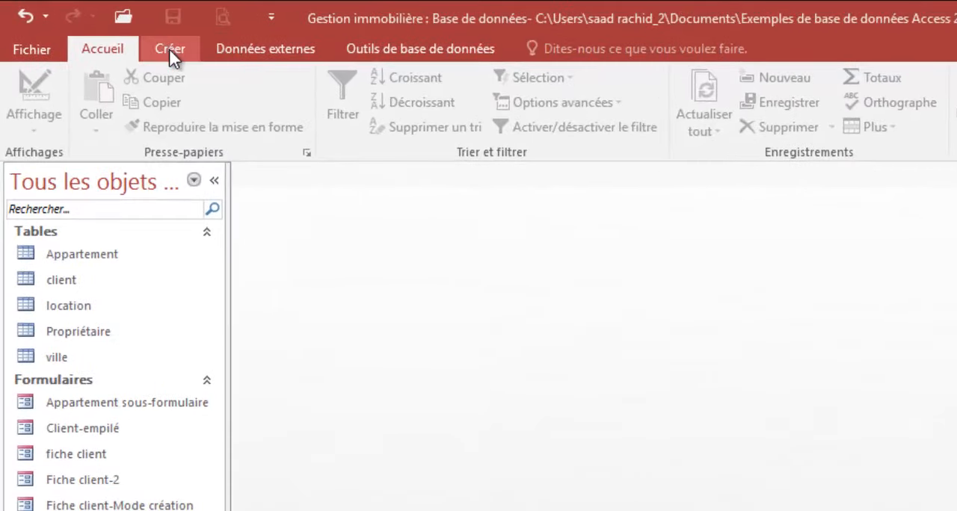
Step: Create a new query in design view based on the Appartement table
{"action": "left_click", "coordinate": [153, 45]}
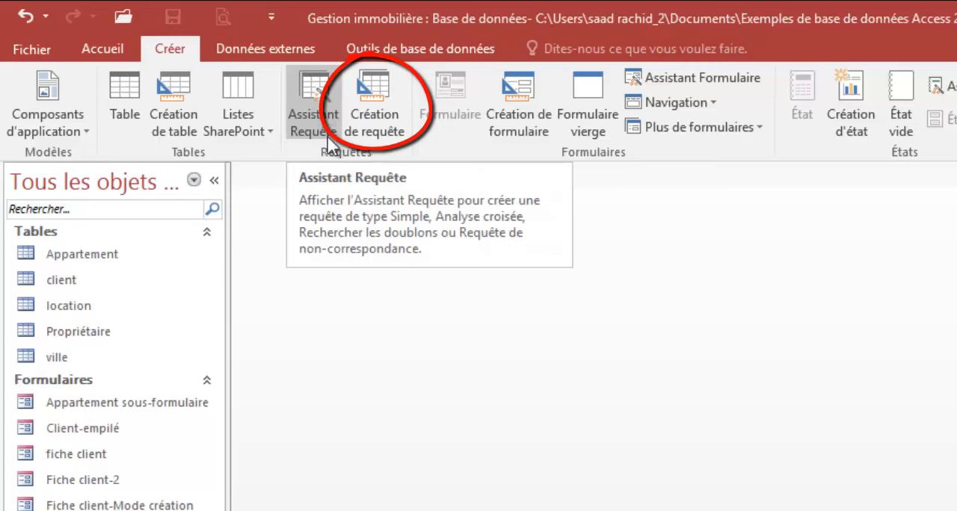
{"action": "left_click", "coordinate": [374, 103]}
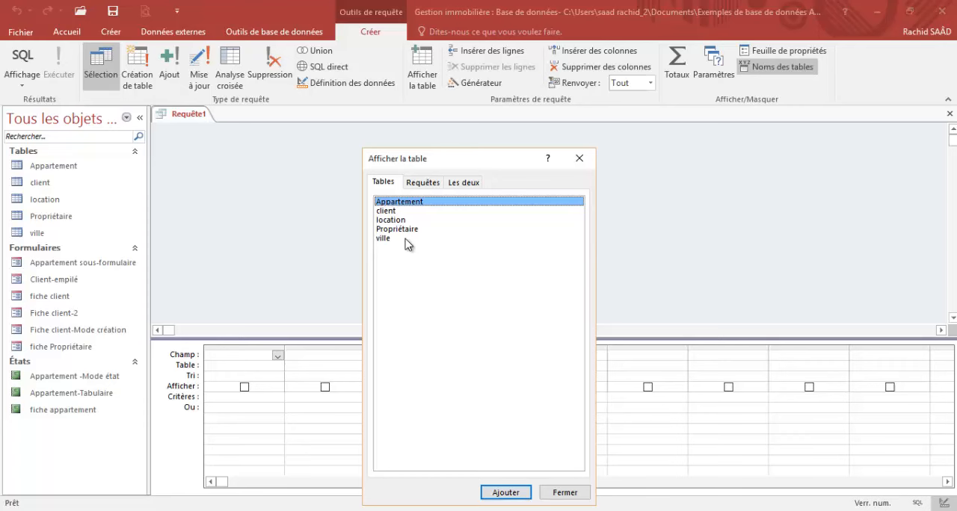
{"action": "left_click", "coordinate": [505, 493]}
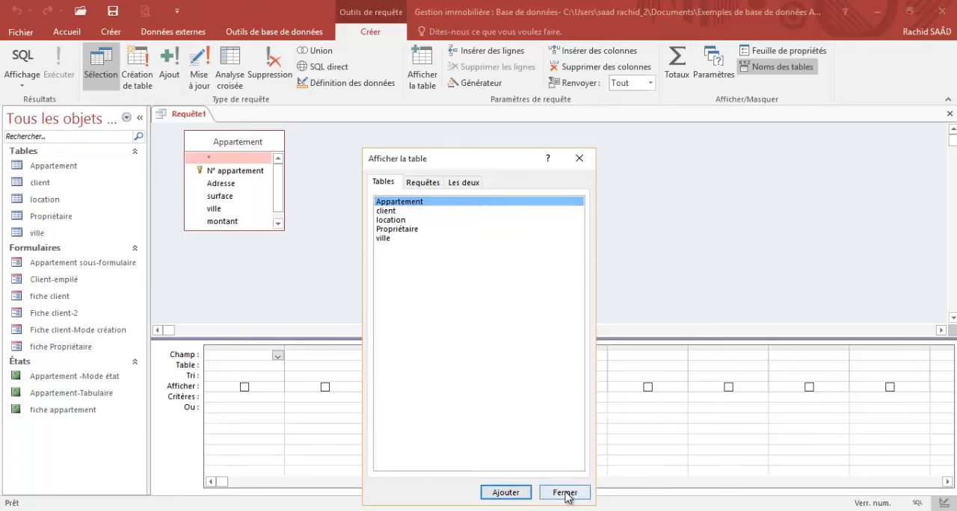
{"action": "left_click", "coordinate": [565, 494]}
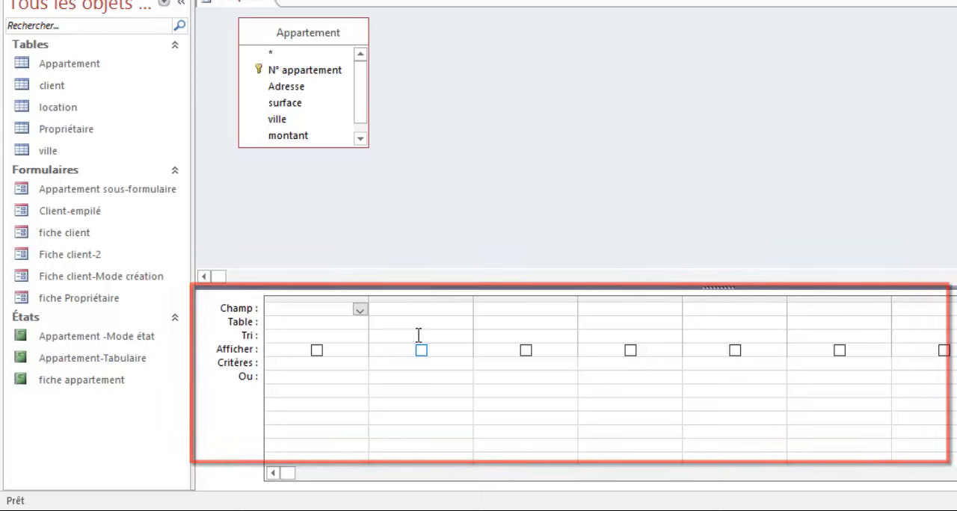
Step: Enlarge the design grid and the Appartement field list, and add the N° appartement, Adresse and ville fields to the query
{"action": "left_click_drag", "start_coordinate": [439, 287], "coordinate": [438, 226]}
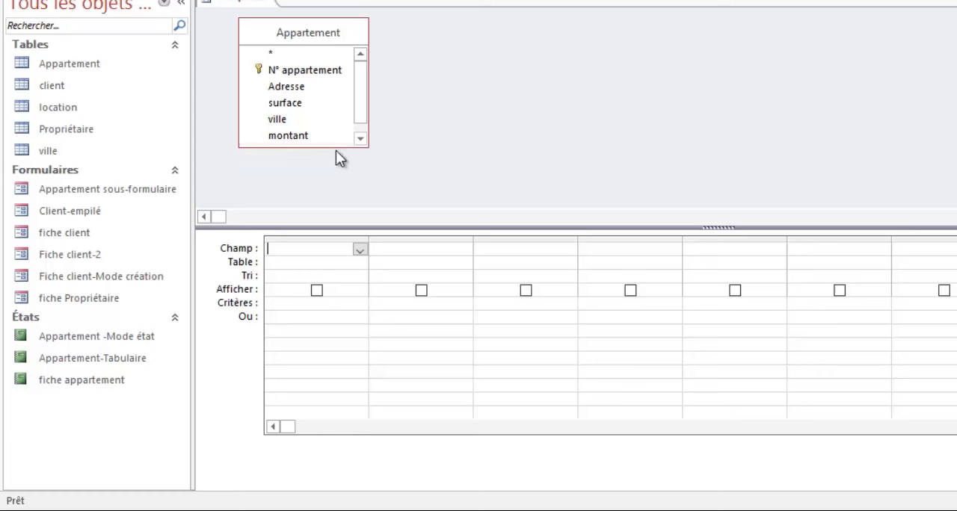
{"action": "left_click_drag", "start_coordinate": [337, 147], "coordinate": [344, 186]}
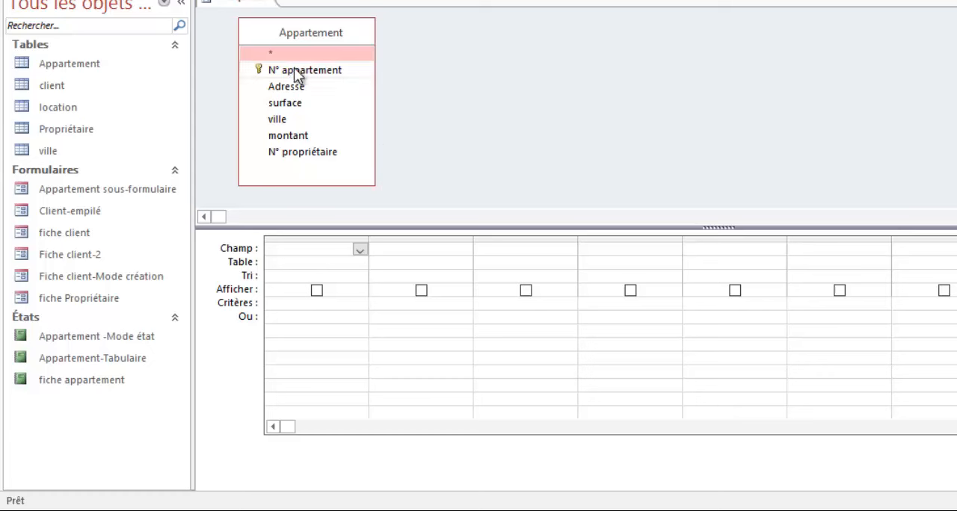
{"action": "left_click_drag", "start_coordinate": [298, 76], "coordinate": [285, 250]}
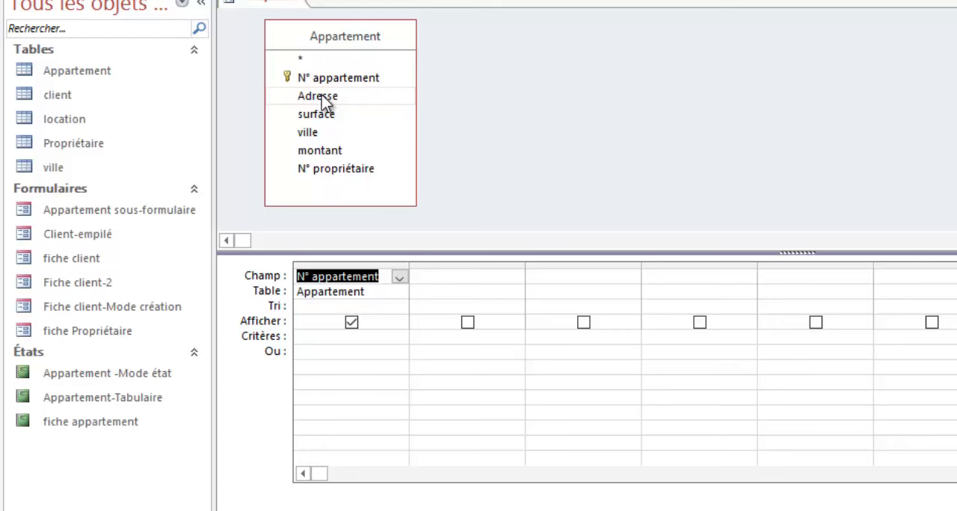
{"action": "left_click_drag", "start_coordinate": [327, 100], "coordinate": [431, 277]}
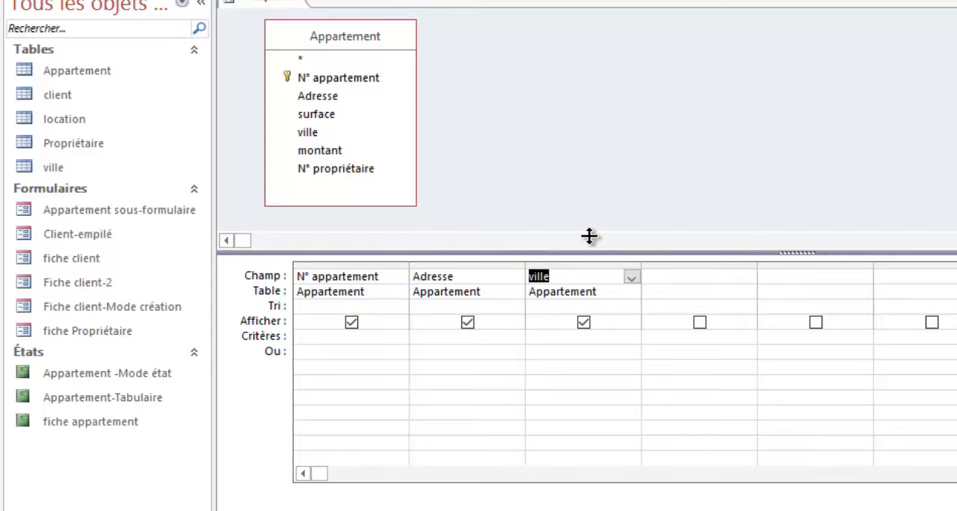
{"action": "left_click_drag", "start_coordinate": [590, 236], "coordinate": [587, 223]}
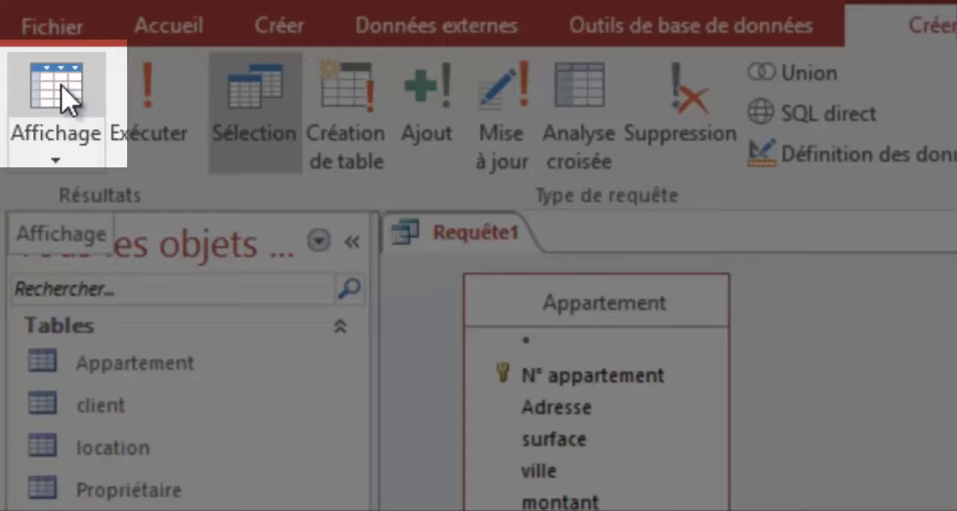
Step: Display the query's results in datasheet view and return to design view
{"action": "left_click", "coordinate": [61, 96]}
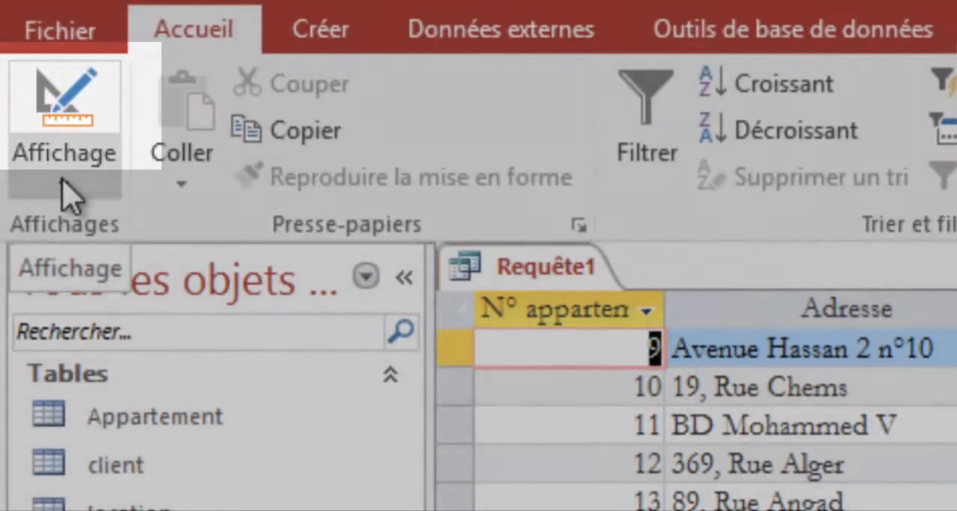
{"action": "left_click", "coordinate": [62, 183]}
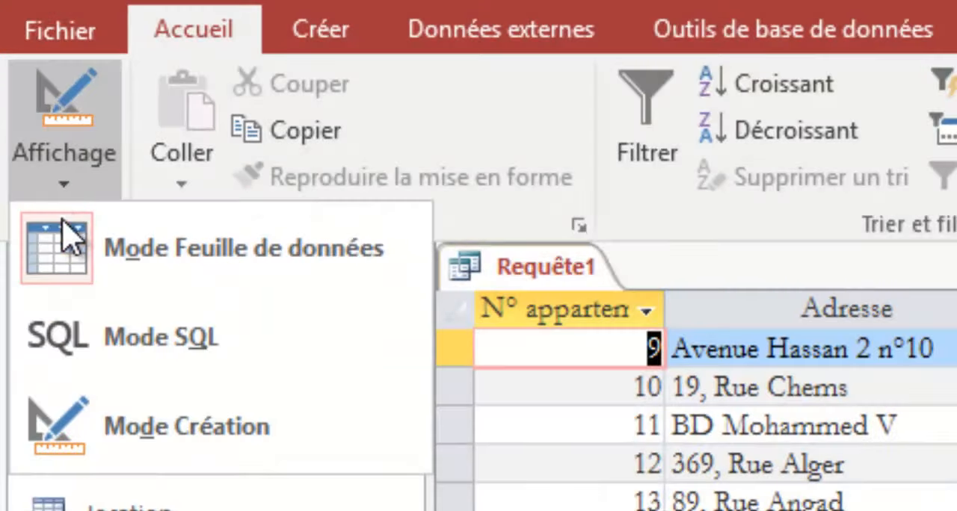
{"action": "left_click", "coordinate": [134, 419]}
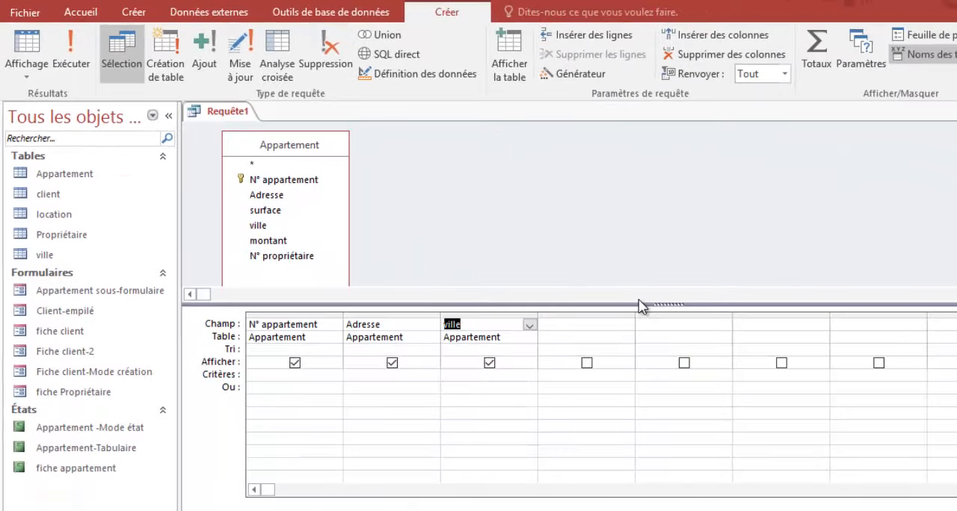
Step: Set the criterion casablanca on the ville field and display the query's results
{"action": "left_click_drag", "start_coordinate": [640, 305], "coordinate": [641, 320]}
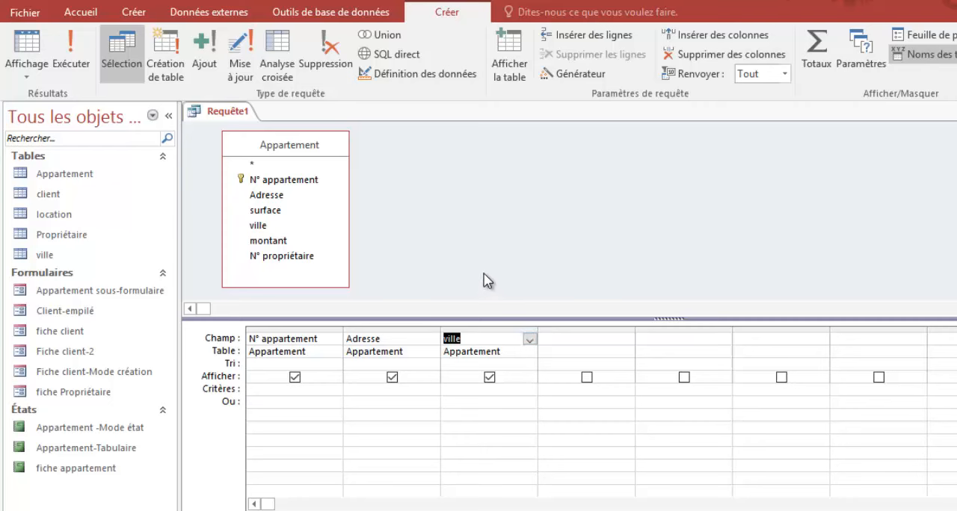
{"action": "left_click", "coordinate": [264, 389]}
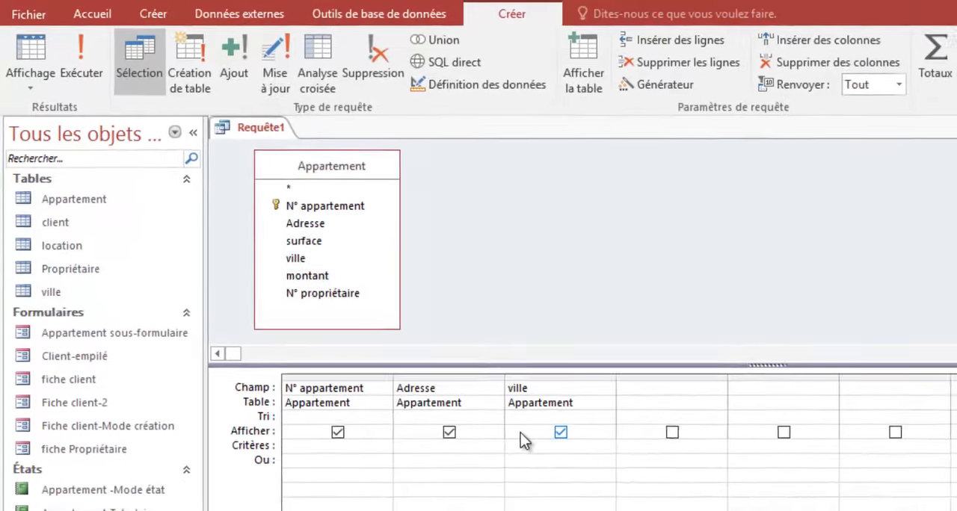
{"action": "type", "text": "cas"}
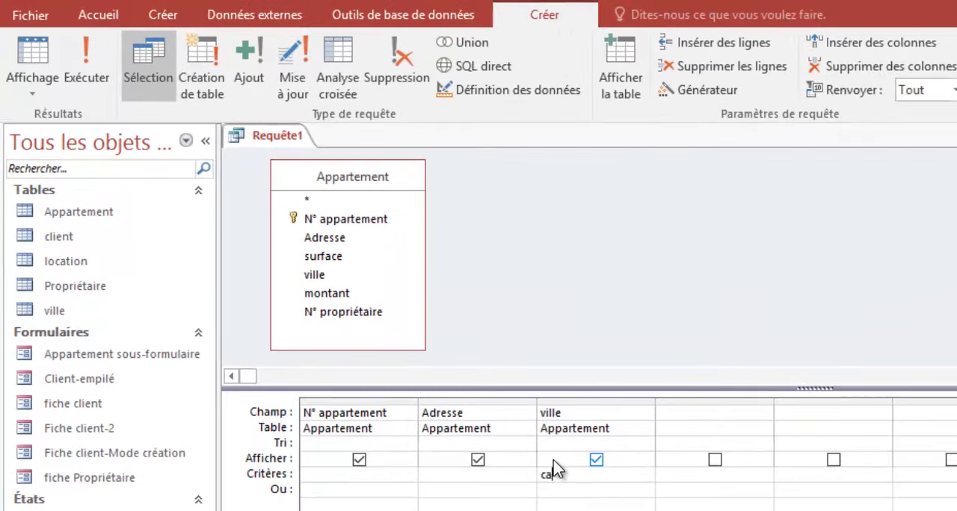
{"action": "type", "text": "ablanca"}
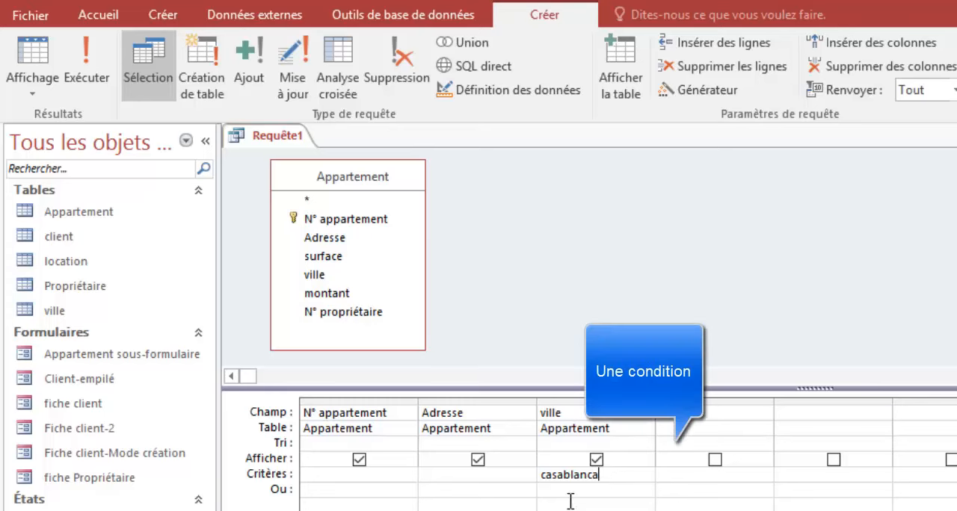
{"action": "left_click", "coordinate": [29, 59]}
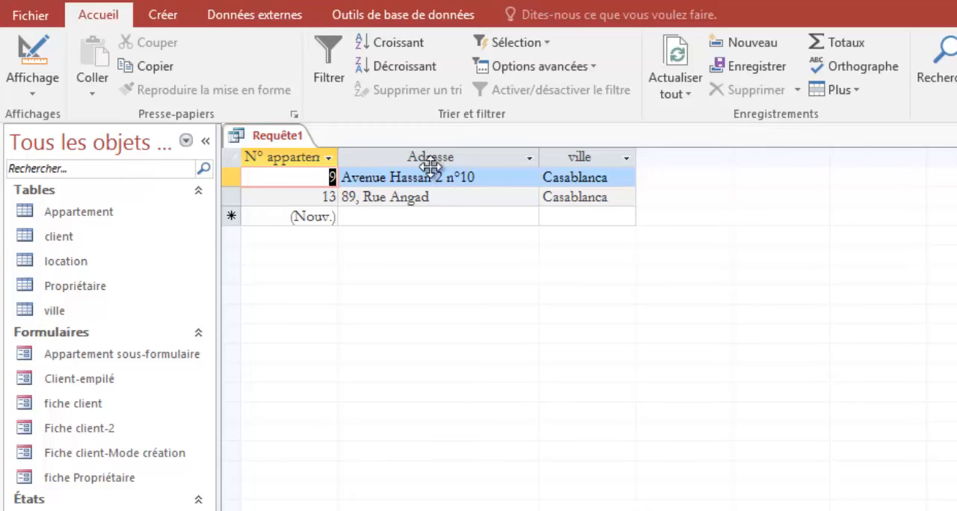
Step: Exclude the ville field from the query's output while keeping its criterion, and display the results again
{"action": "left_click", "coordinate": [33, 52]}
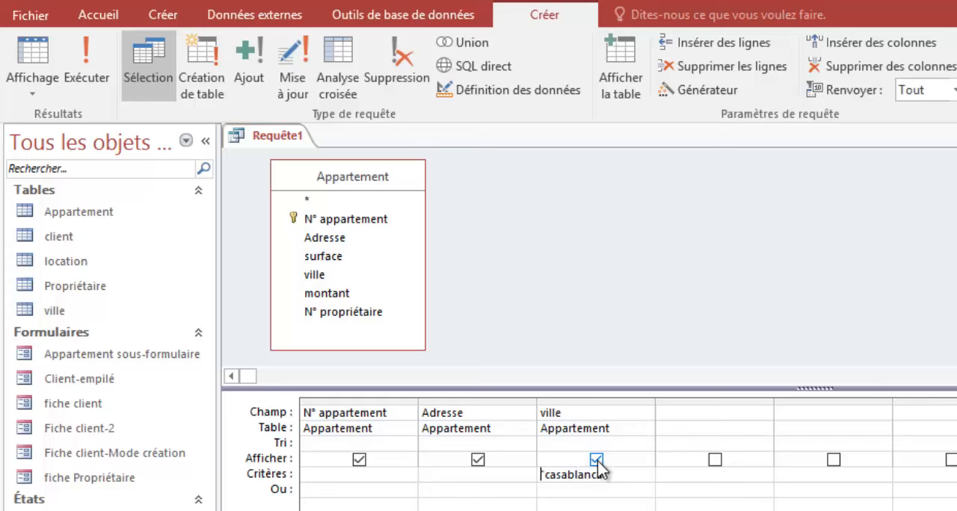
{"action": "left_click", "coordinate": [596, 460]}
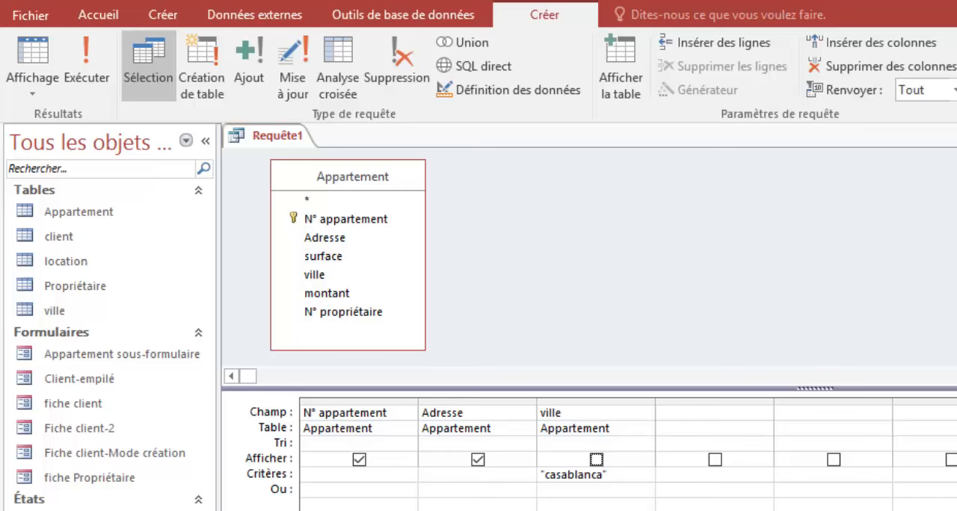
{"action": "left_click", "coordinate": [35, 59]}
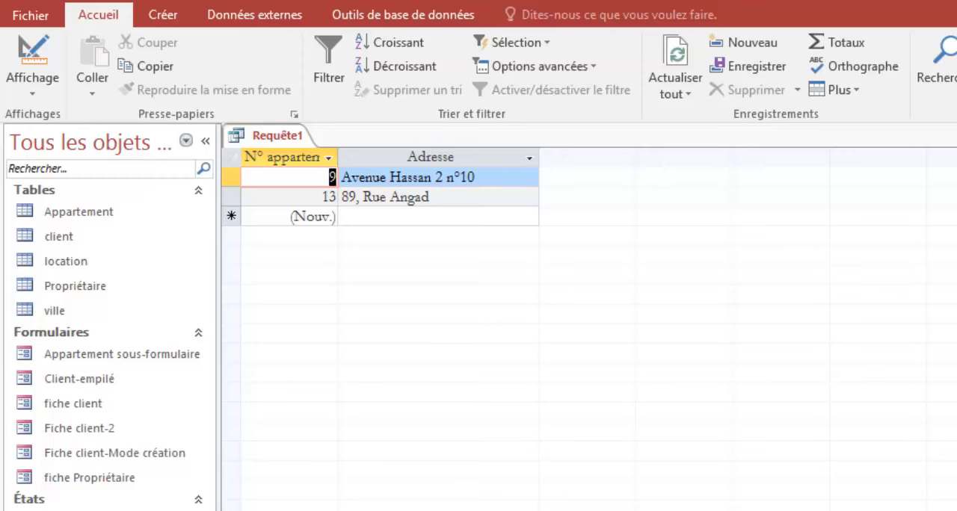
Step: Save the query as Appart-Casablanca and close it
{"action": "key", "text": "ctrl+s"}
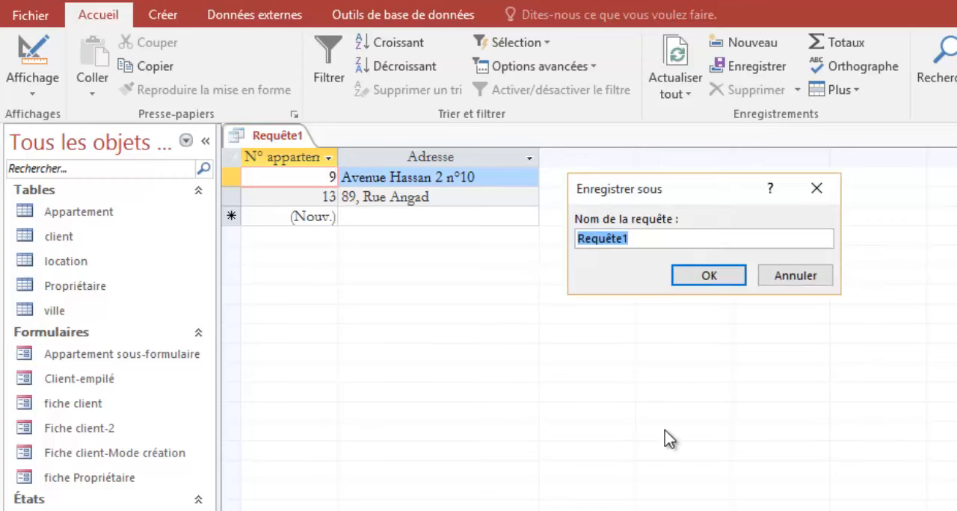
{"action": "type", "text": "Appart"}
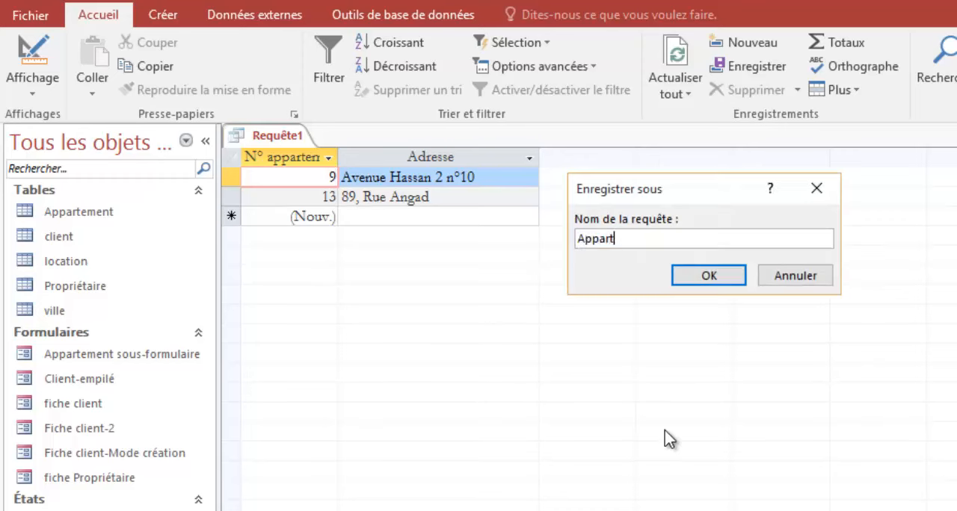
{"action": "type", "text": "-Casablanca"}
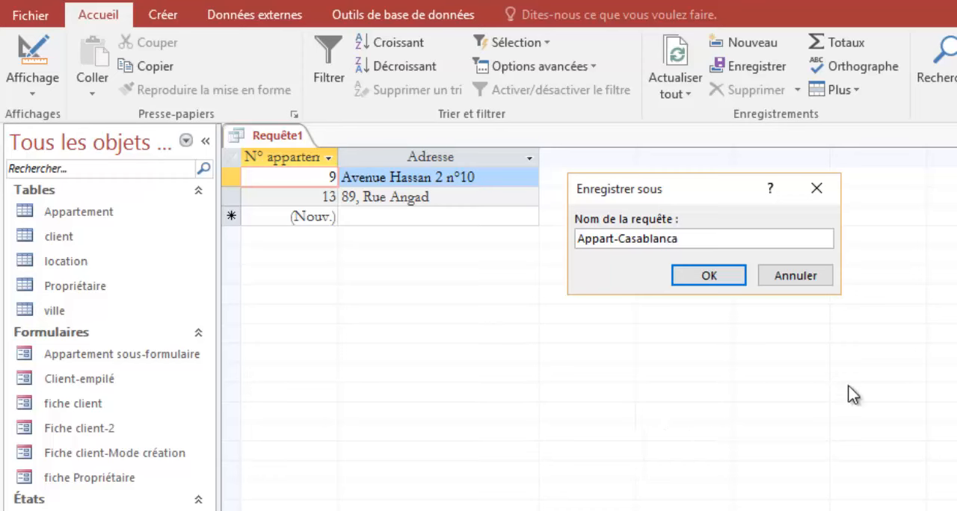
{"action": "left_click", "coordinate": [719, 282]}
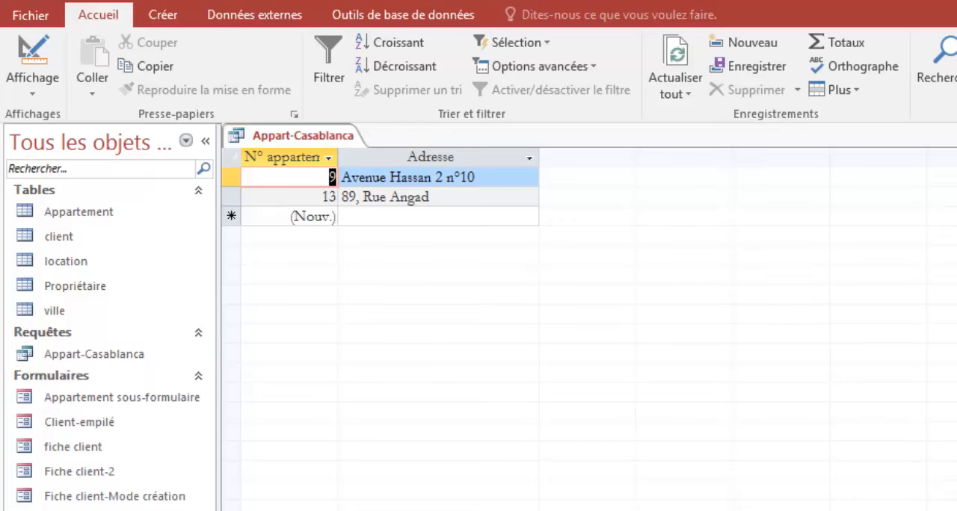
{"action": "key", "text": "ctrl+w"}
Step: Review the saved Appart-Casablanca query in datasheet view and in design view, closing it each time
{"action": "left_click", "coordinate": [117, 354]}
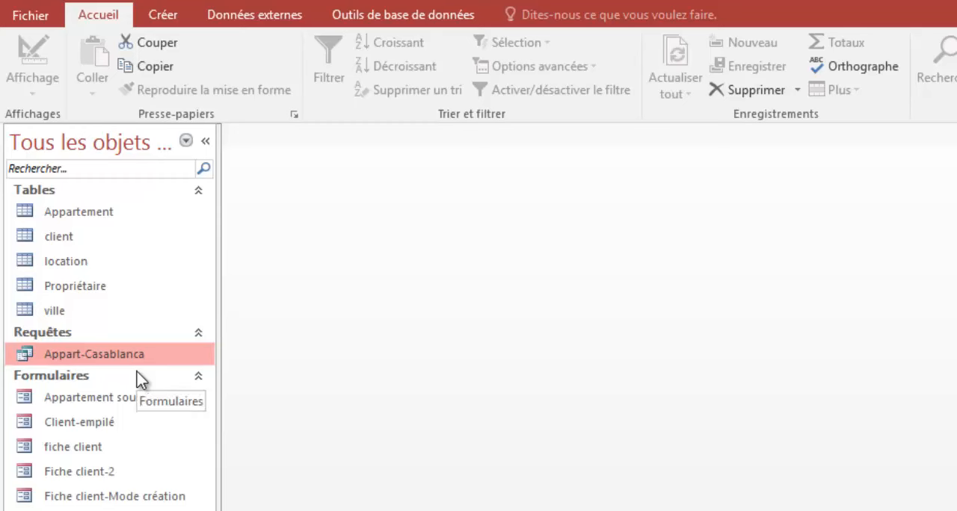
{"action": "double_click", "coordinate": [97, 356]}
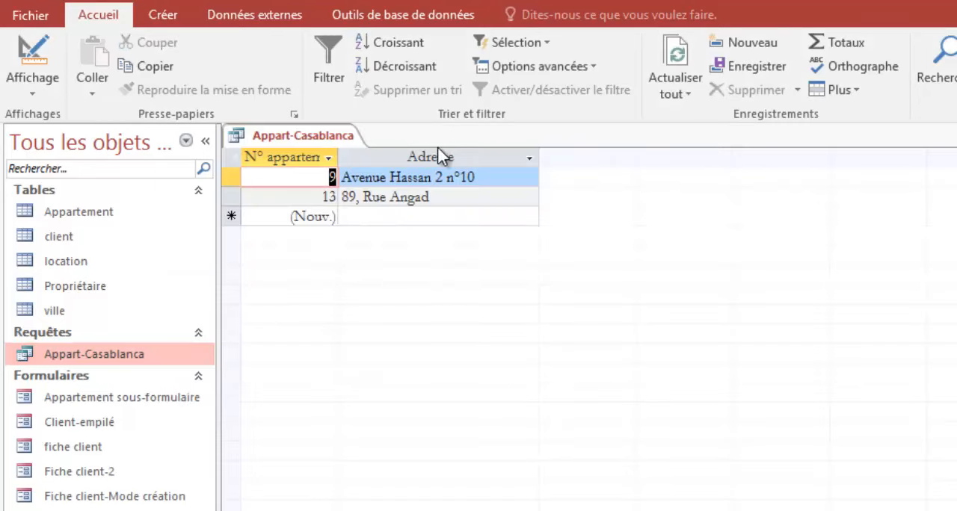
{"action": "key", "text": "ctrl+w"}
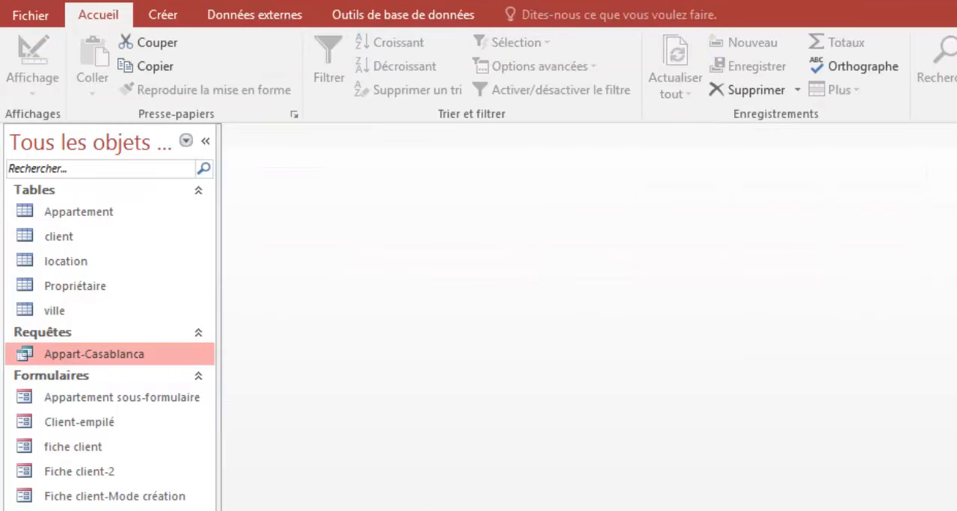
{"action": "right_click", "coordinate": [110, 363]}
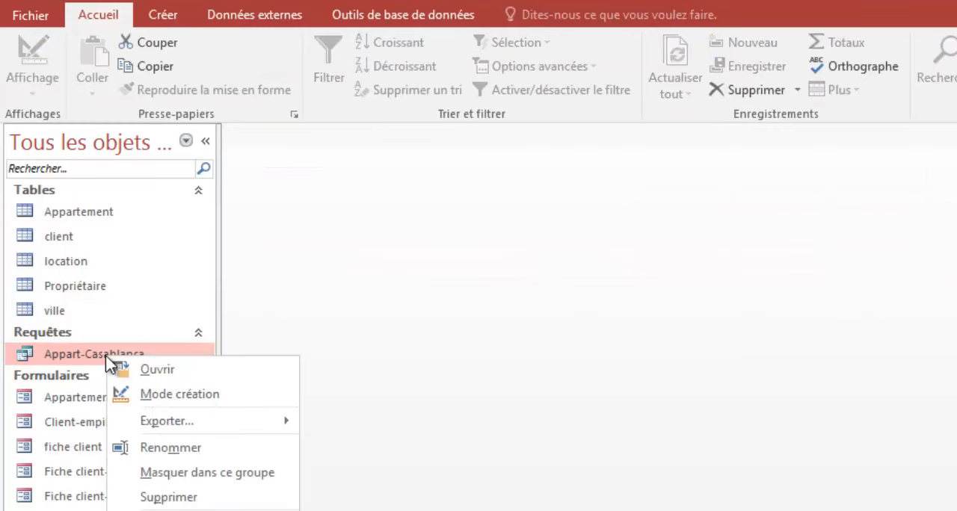
{"action": "left_click", "coordinate": [165, 394]}
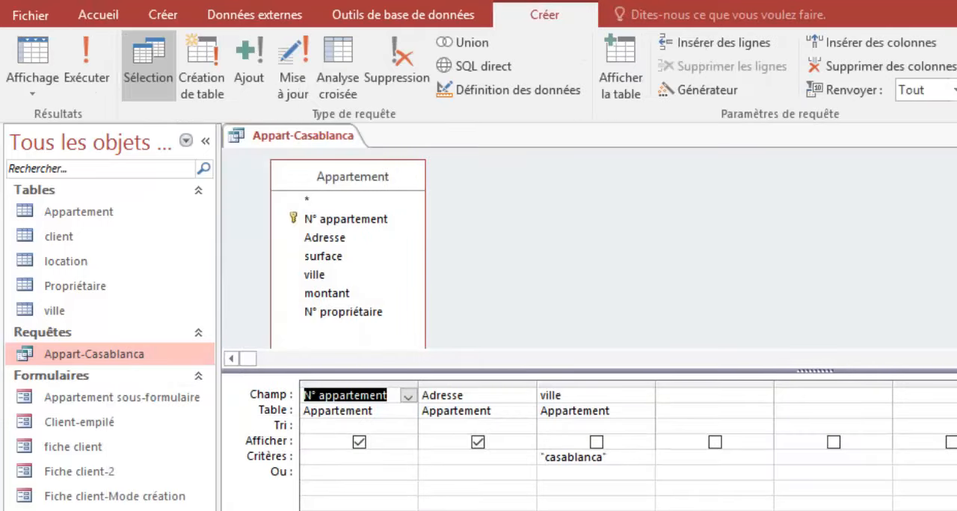
{"action": "key", "text": "ctrl+w"}
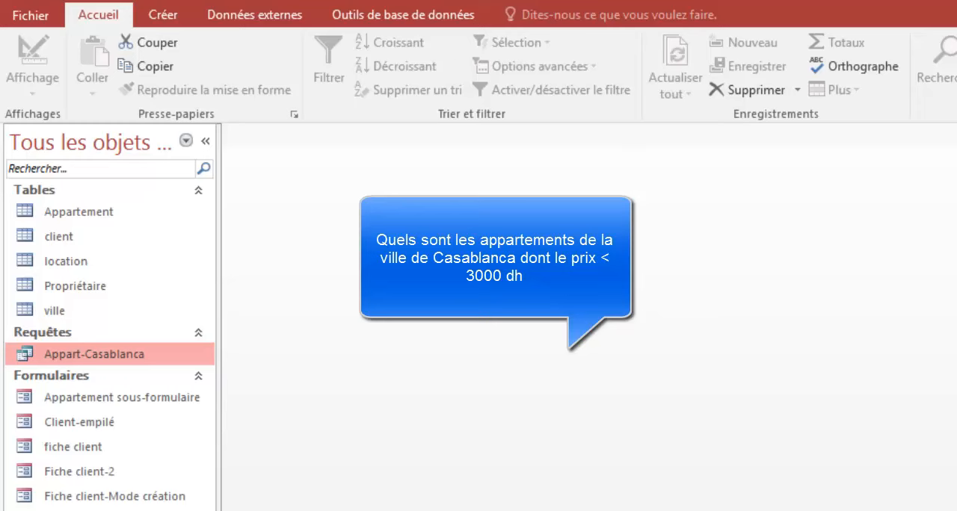
Step: Create another query in design view and add the Appartement table to it
{"action": "left_click", "coordinate": [166, 17]}
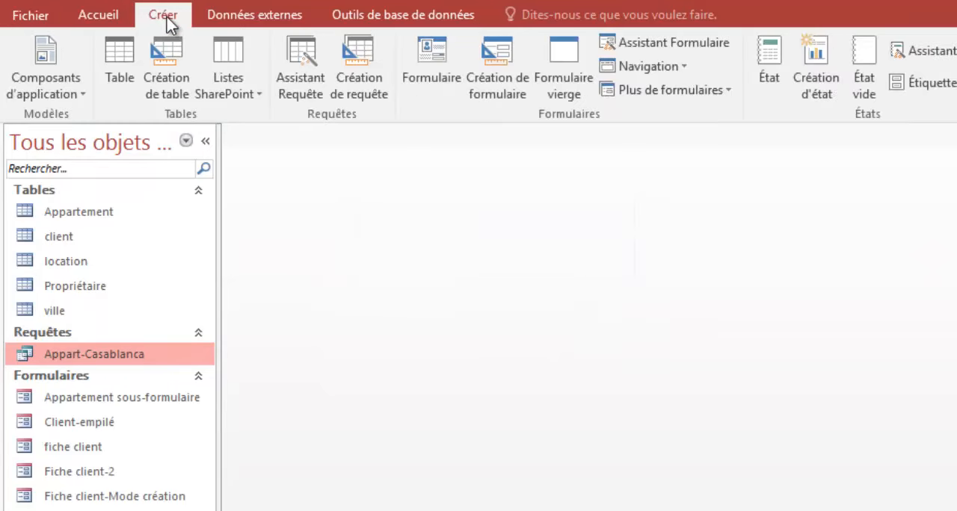
{"action": "left_click", "coordinate": [358, 52]}
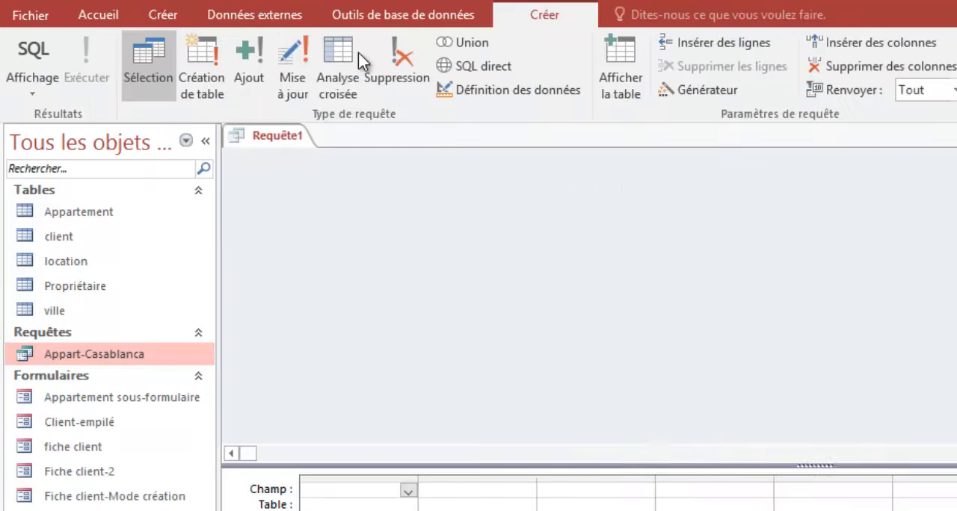
{"action": "left_click_drag", "start_coordinate": [700, 202], "coordinate": [711, 160]}
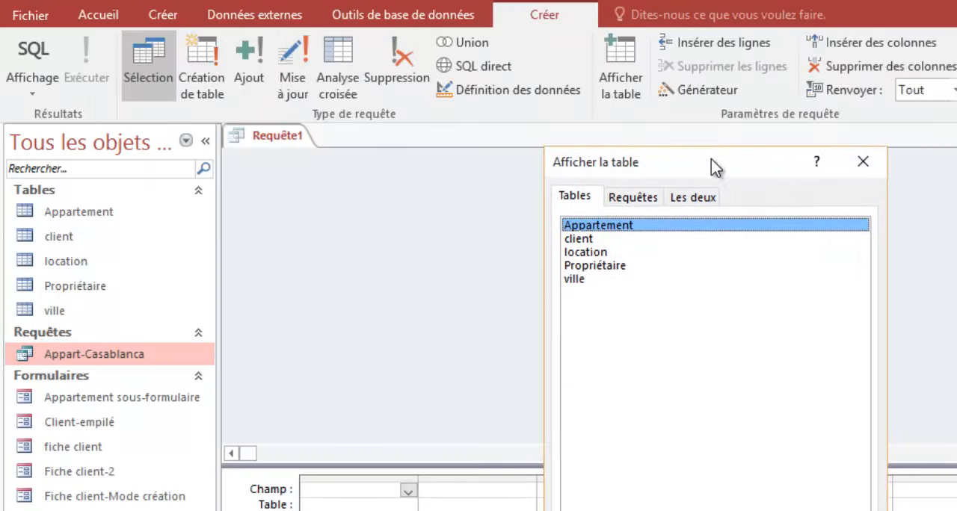
{"action": "left_click", "coordinate": [763, 510]}
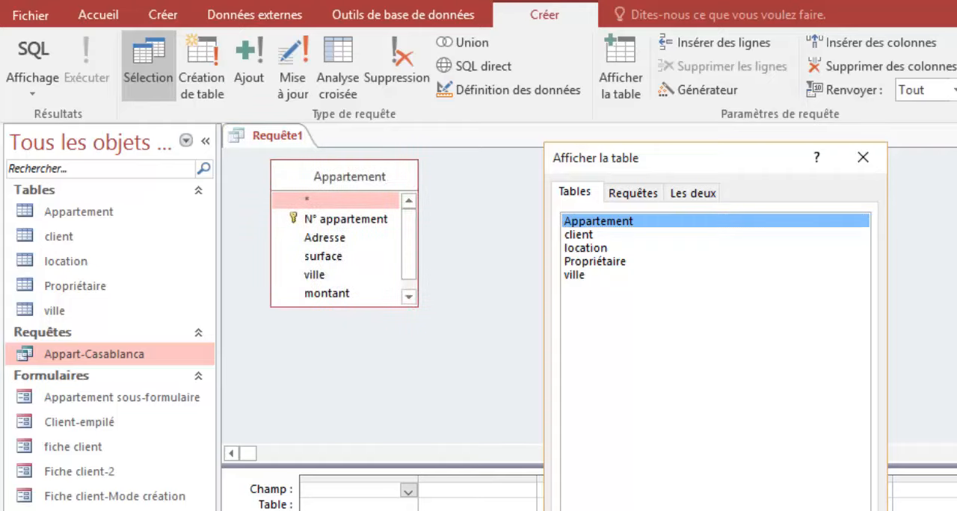
{"action": "left_click", "coordinate": [837, 510]}
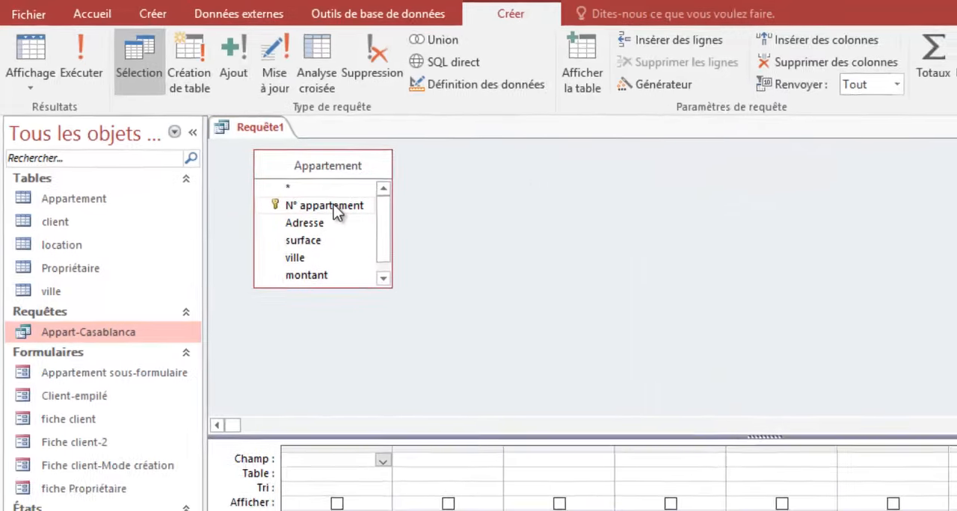
Step: Add the N° appartement, Adresse, ville, montant and surface fields of the Appartement table to the query grid
{"action": "double_click", "coordinate": [335, 212]}
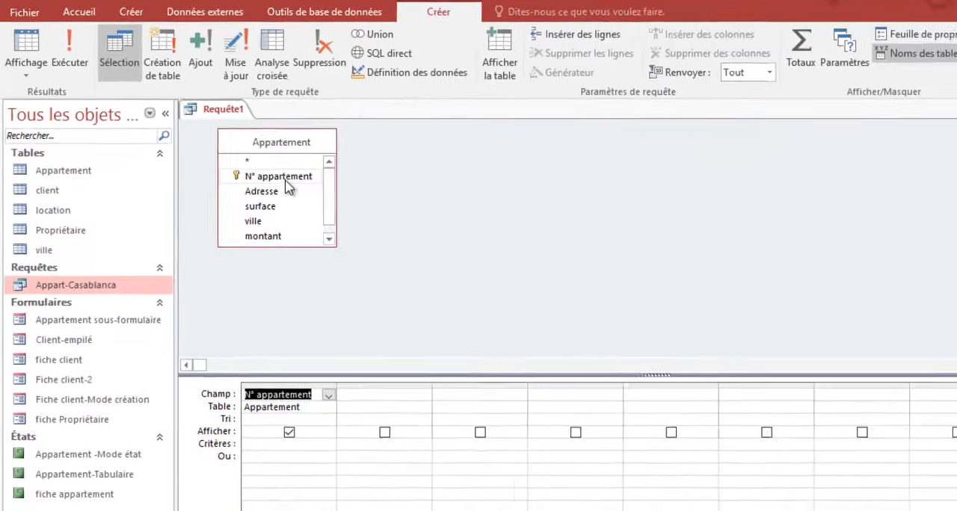
{"action": "double_click", "coordinate": [314, 223]}
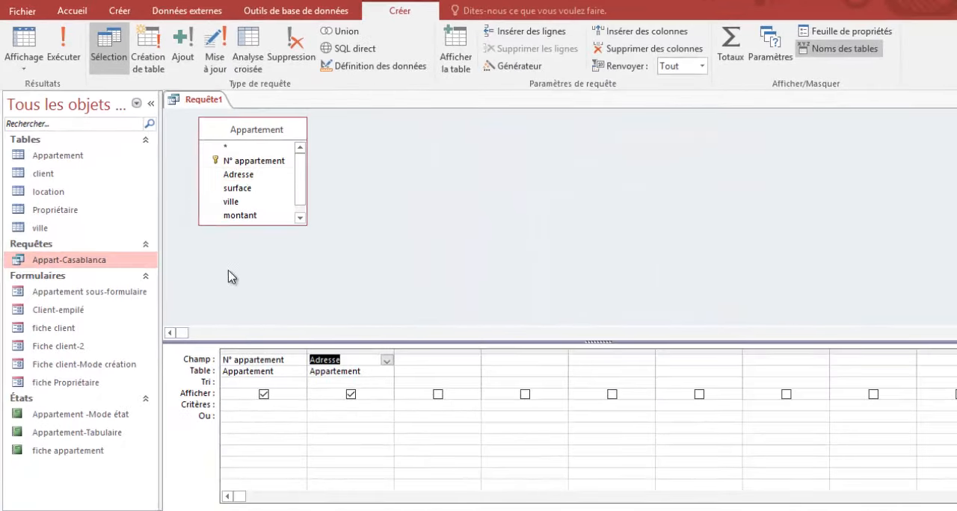
{"action": "double_click", "coordinate": [232, 202]}
{"action": "double_click", "coordinate": [241, 215]}
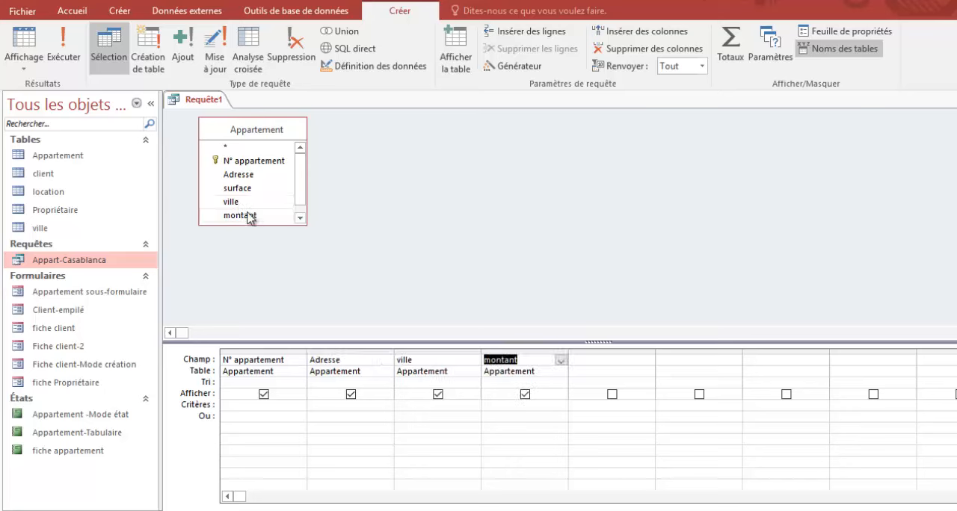
{"action": "left_click", "coordinate": [245, 188]}
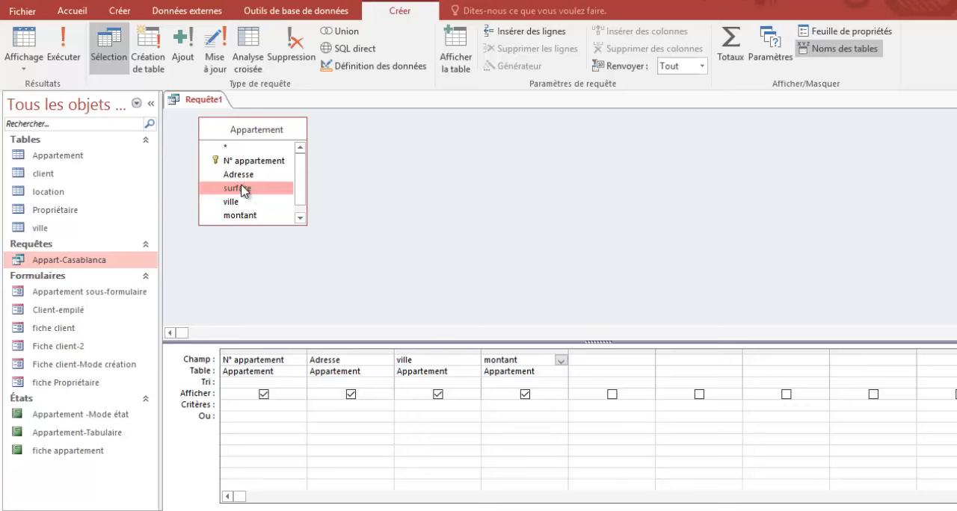
{"action": "left_click_drag", "start_coordinate": [241, 190], "coordinate": [601, 359]}
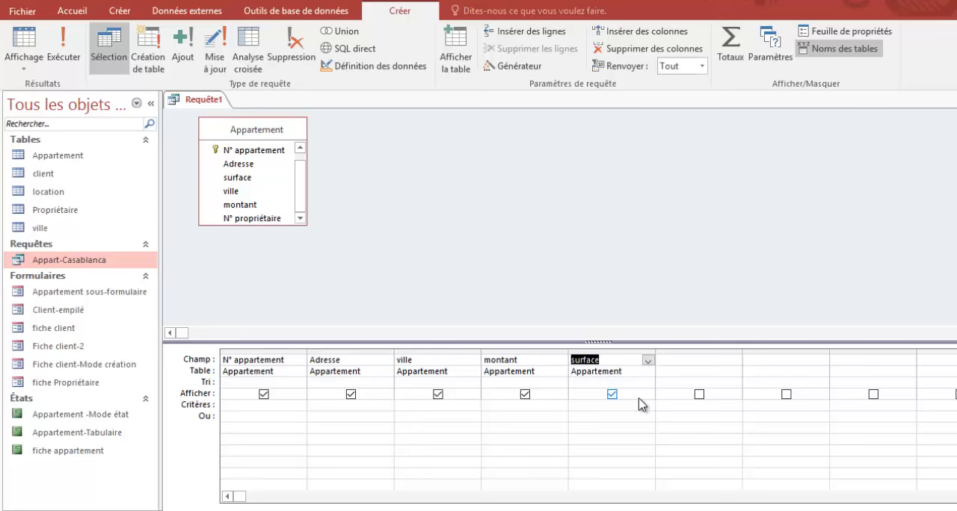
Step: Set the criteria casablanca for ville and <3000 for montant, and display the query results
{"action": "left_click", "coordinate": [414, 416]}
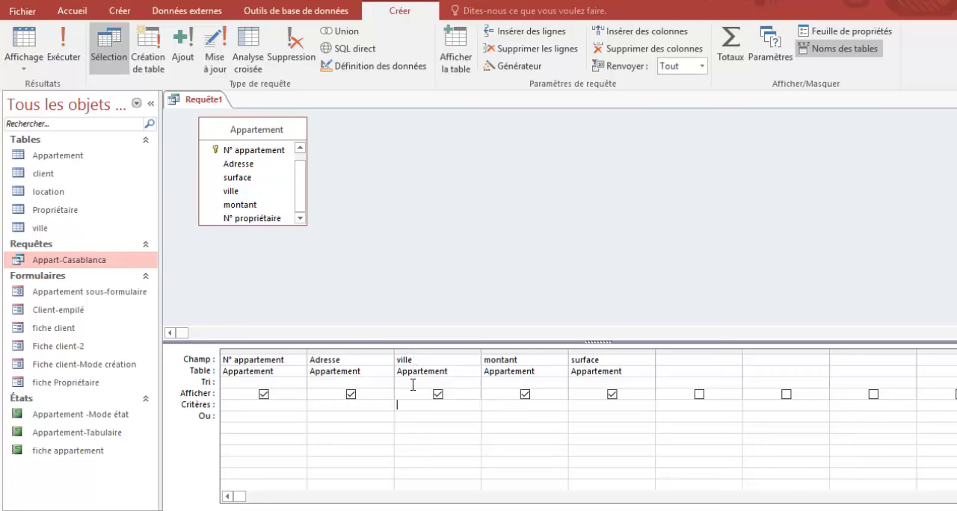
{"action": "type", "text": "casablanca"}
{"action": "left_click", "coordinate": [494, 409]}
{"action": "type", "text": "<3000"}
{"action": "key", "text": "Tab"}
{"action": "left_click", "coordinate": [611, 394]}
{"action": "left_click", "coordinate": [490, 416]}
{"action": "left_click", "coordinate": [25, 46]}
Step: Change the montant criterion to >=3000 in design view, display the results and check the montant values
{"action": "left_click_drag", "start_coordinate": [489, 406], "coordinate": [481, 408]}
{"action": "type", "text": "<="}
{"action": "key", "text": "BackSpace"}
{"action": "key", "text": "BackSpace"}
{"action": "type", "text": "<="}
{"action": "left_click", "coordinate": [23, 41]}
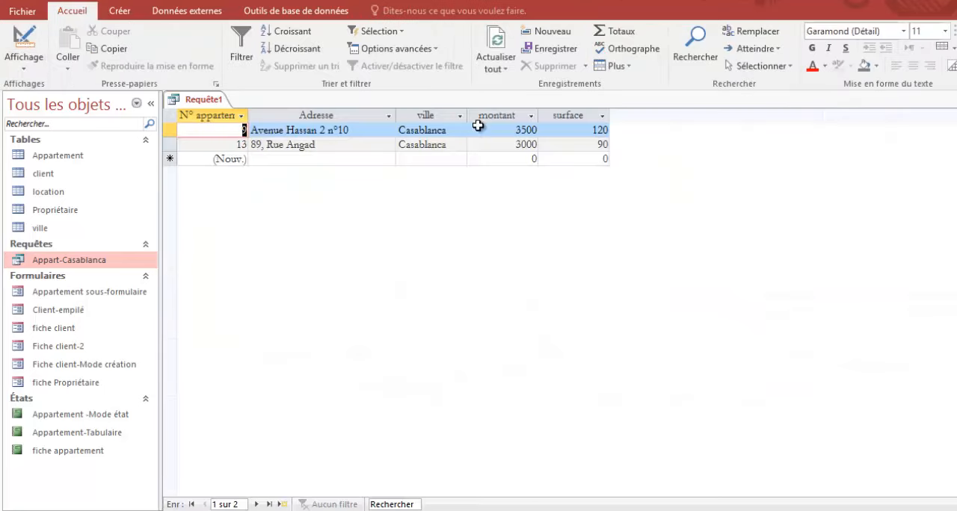
{"action": "left_click", "coordinate": [498, 128]}
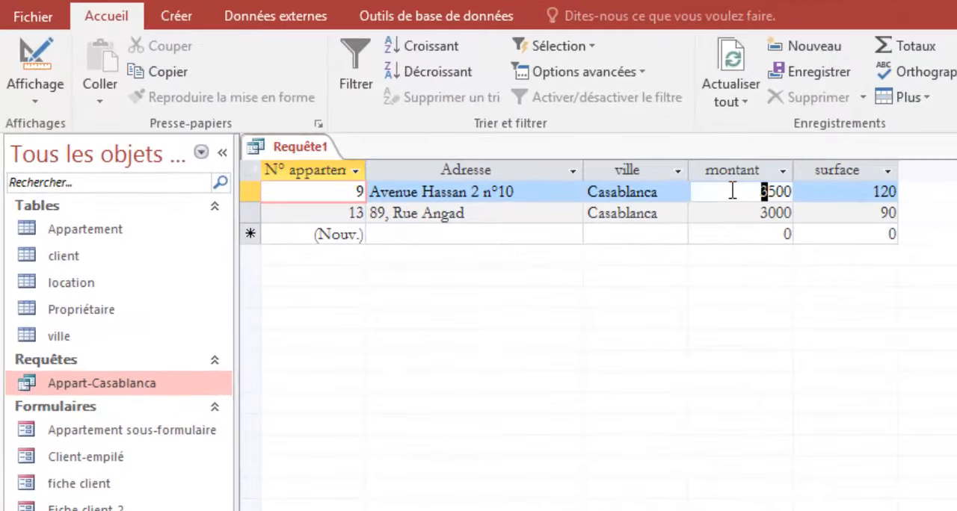
{"action": "left_click", "coordinate": [746, 212]}
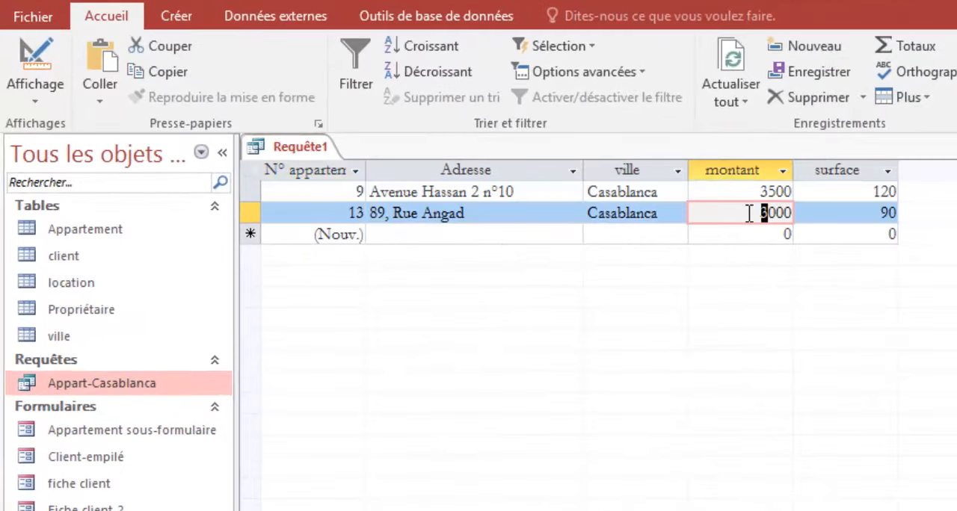
Step: Save the query as Appt-casa-sup3000 and close it
{"action": "key", "text": "ctrl+s"}
{"action": "type", "text": "Appt-casa-sup3000"}
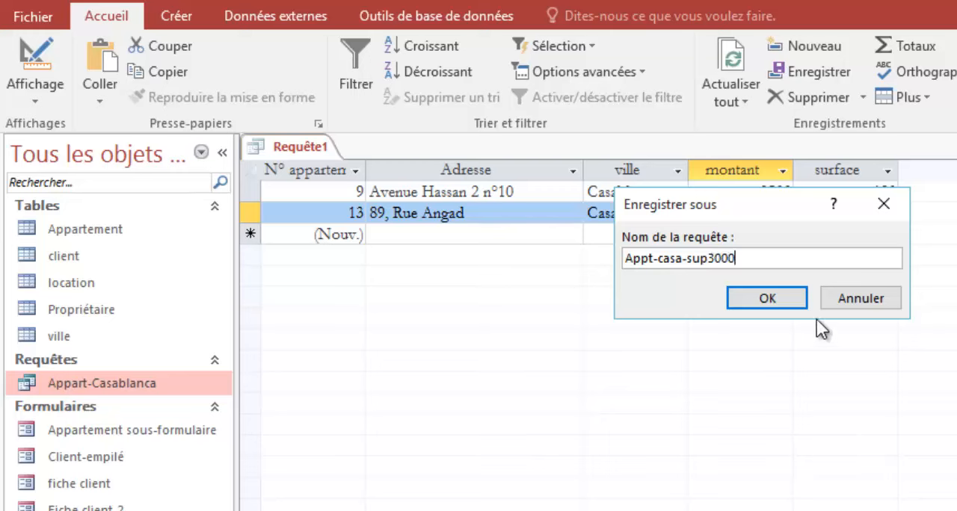
{"action": "left_click", "coordinate": [744, 298]}
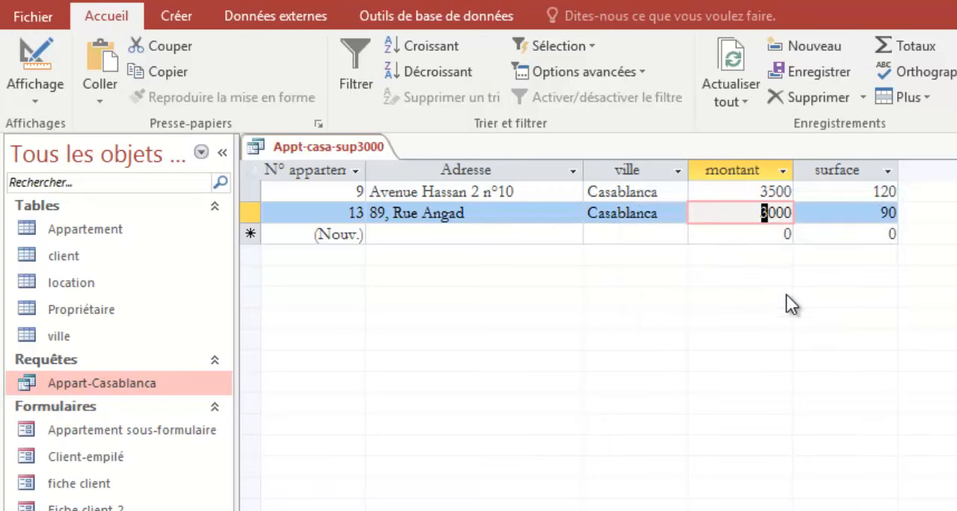
{"action": "right_click", "coordinate": [329, 147]}
{"action": "left_click", "coordinate": [368, 184]}
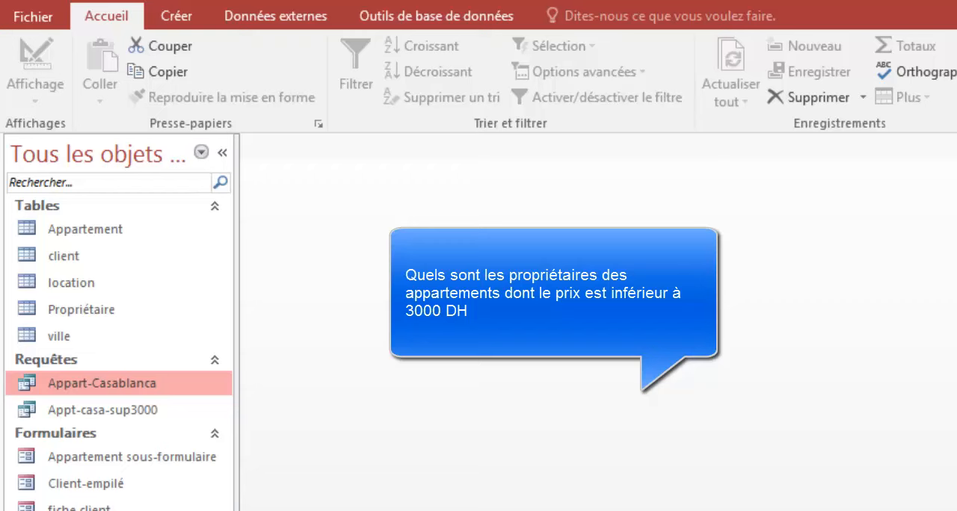
Step: Create a new query in design view and add the Appartement table to it
{"action": "left_click", "coordinate": [178, 19]}
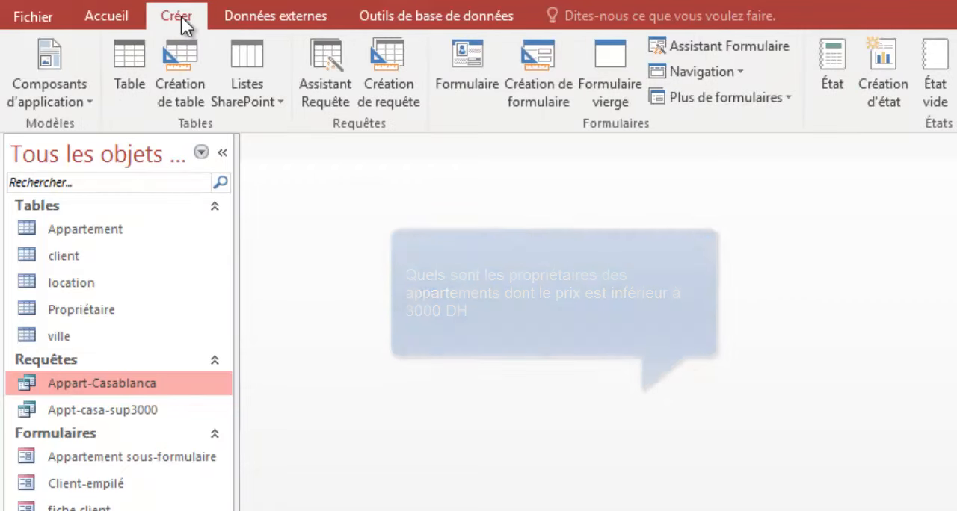
{"action": "left_click", "coordinate": [382, 66]}
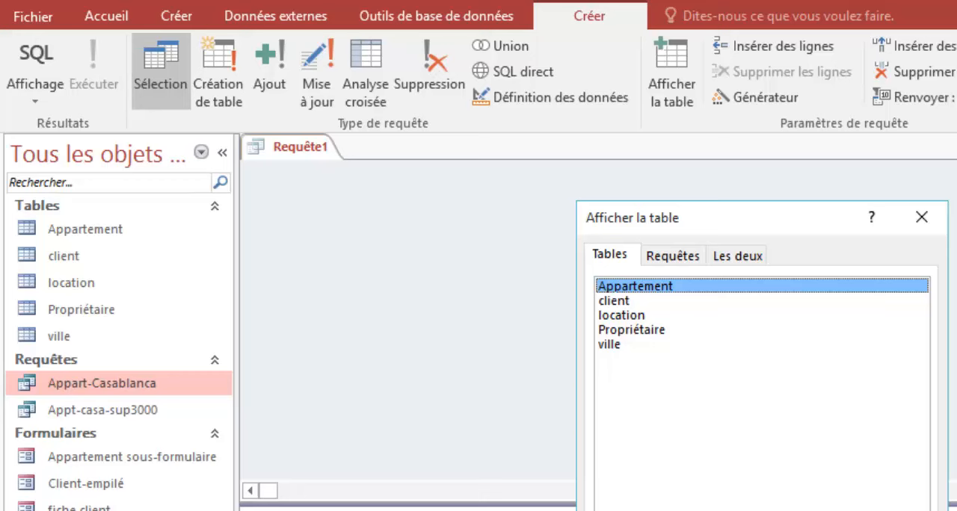
{"action": "key", "text": "Return"}
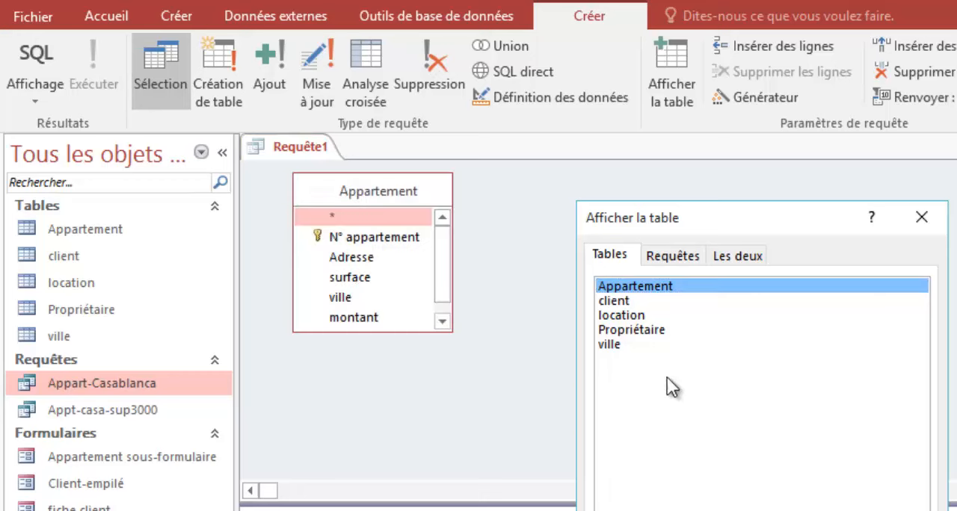
Step: Add the client table to the query, move it away from Appartement, and remove it from the query
{"action": "left_click", "coordinate": [627, 301]}
{"action": "key", "text": "Return"}
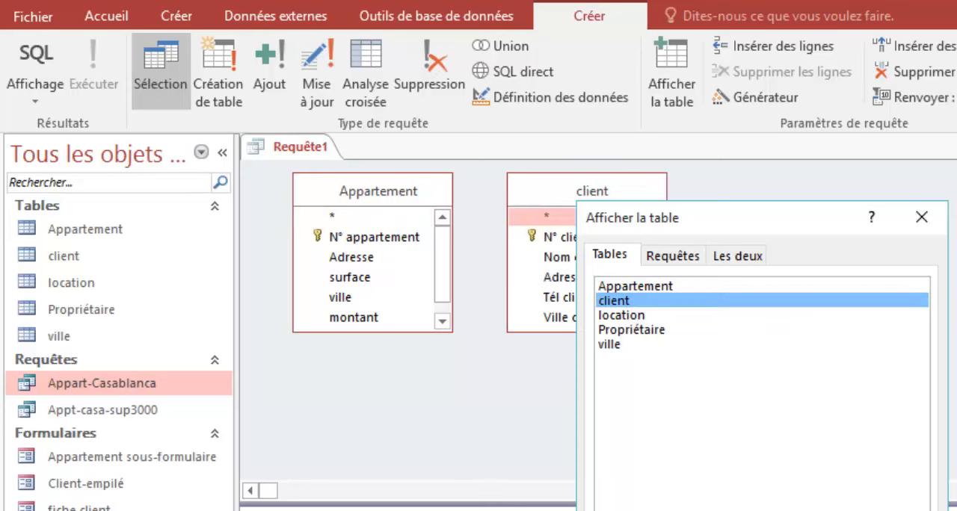
{"action": "key", "text": "Escape"}
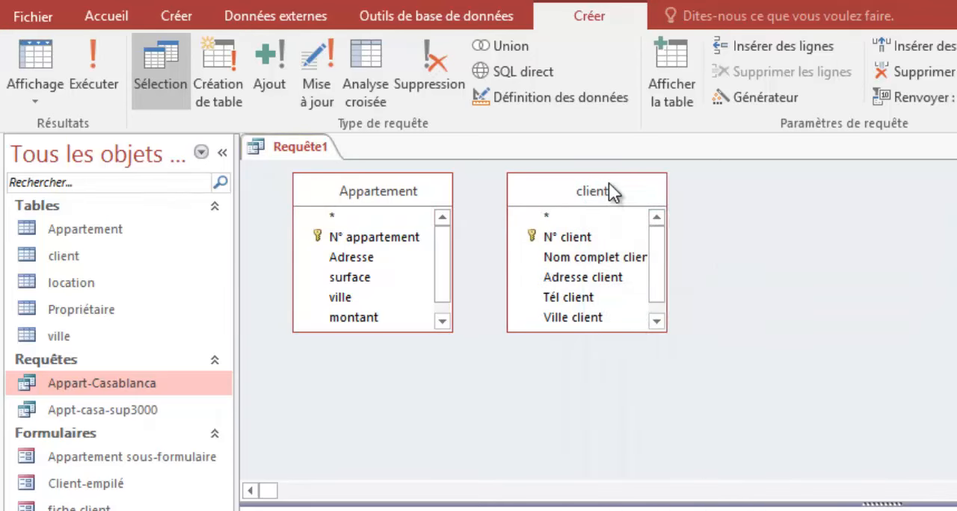
{"action": "left_click_drag", "start_coordinate": [612, 187], "coordinate": [756, 203]}
{"action": "left_click", "coordinate": [734, 243]}
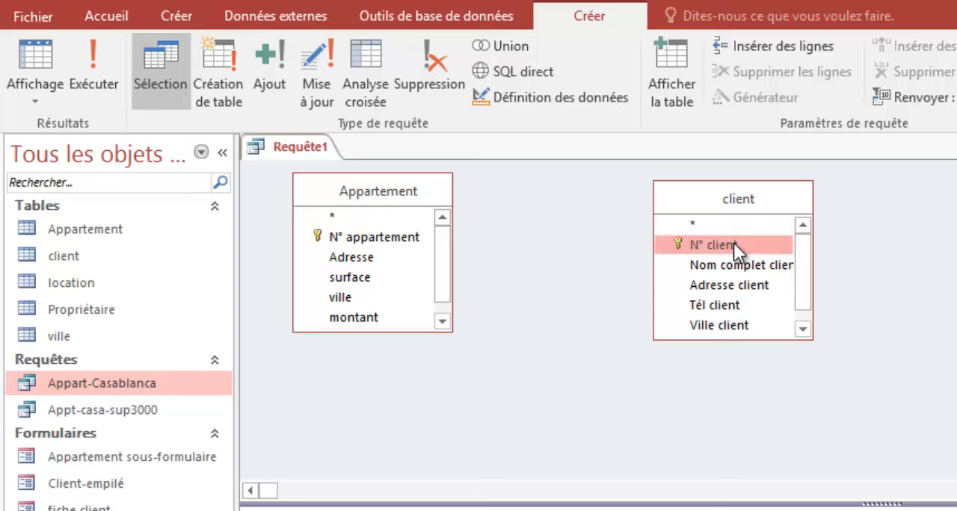
{"action": "key", "text": "Delete"}
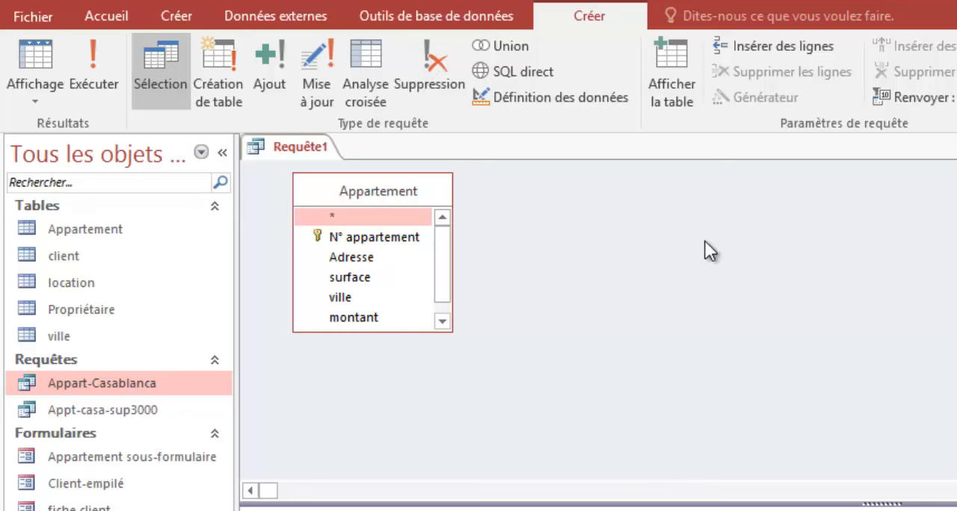
Step: Add the Propriétaire table beside Appartement in the query design
{"action": "left_click", "coordinate": [677, 59]}
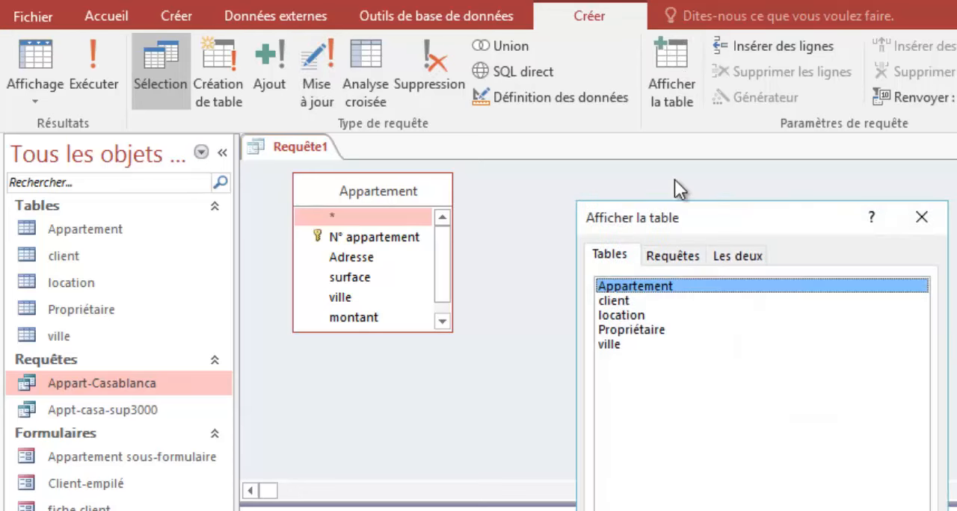
{"action": "left_click", "coordinate": [628, 330]}
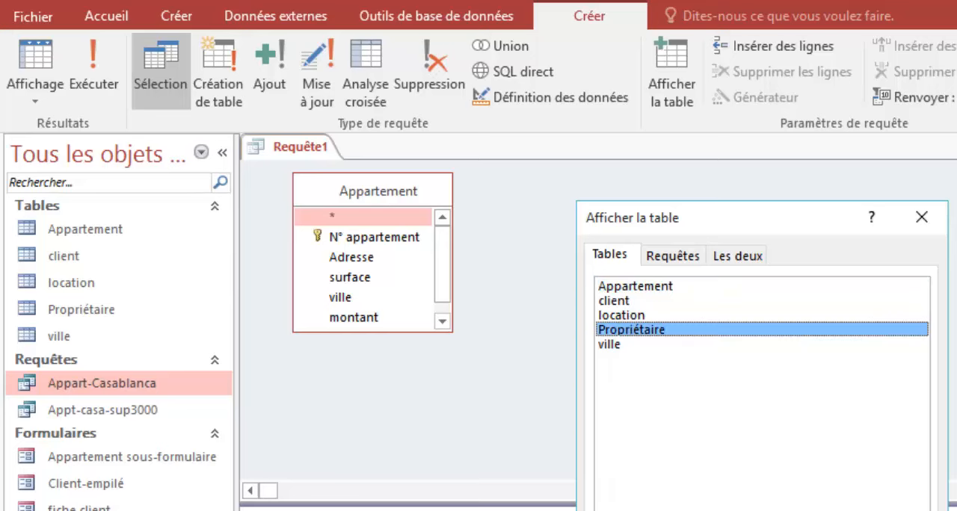
{"action": "left_click", "coordinate": [815, 510]}
{"action": "left_click", "coordinate": [898, 510]}
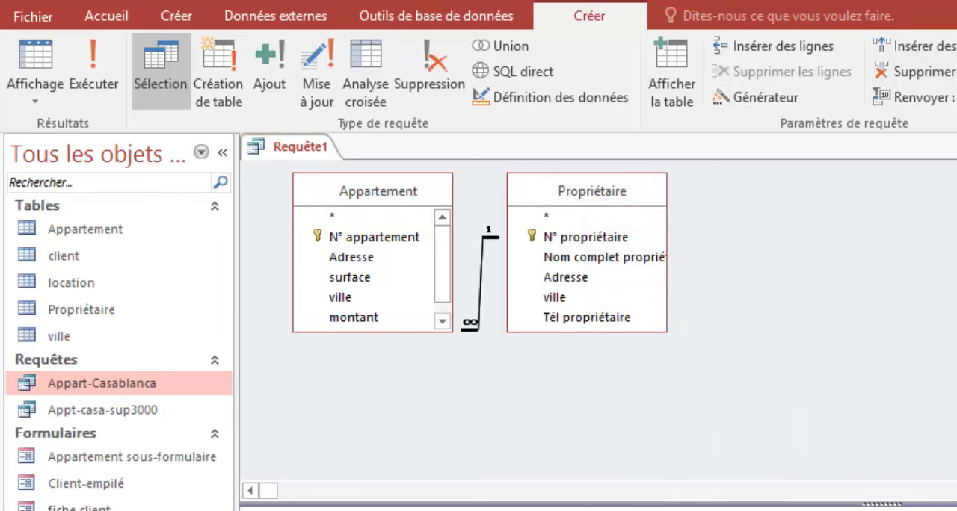
Step: Remove the Propriétaire and Appartement tables from the query design
{"action": "left_click", "coordinate": [607, 237]}
{"action": "key", "text": "Delete"}
{"action": "left_click", "coordinate": [363, 242]}
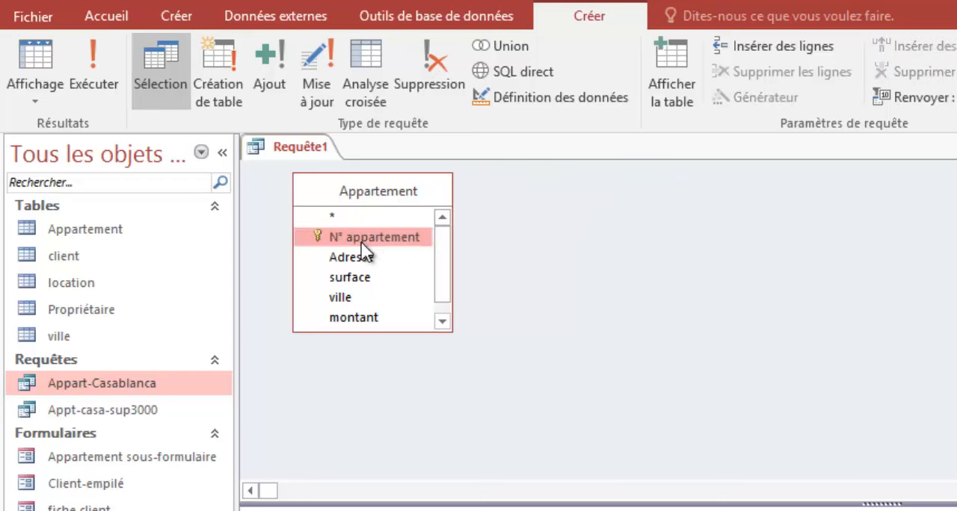
{"action": "key", "text": "Delete"}
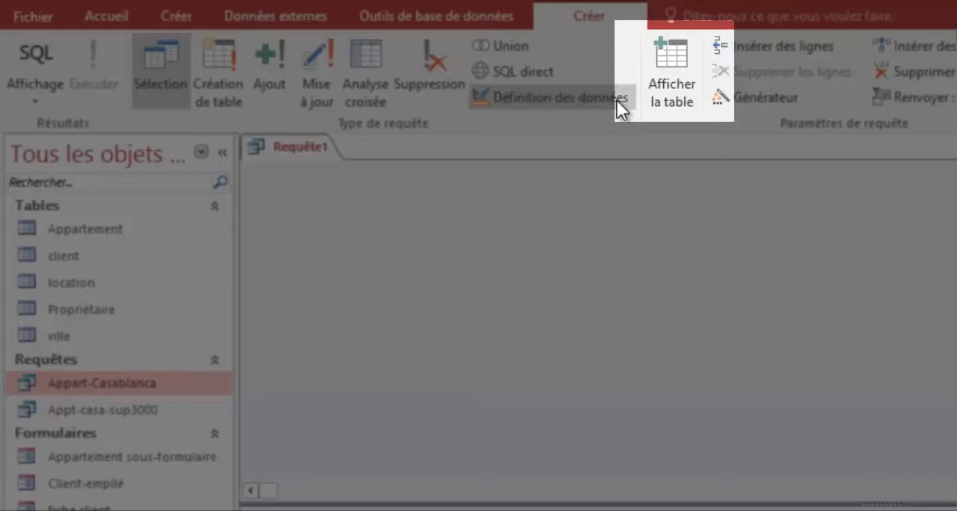
Step: Add both the Appartement and Propriétaire tables to the empty query design
{"action": "left_click", "coordinate": [674, 62]}
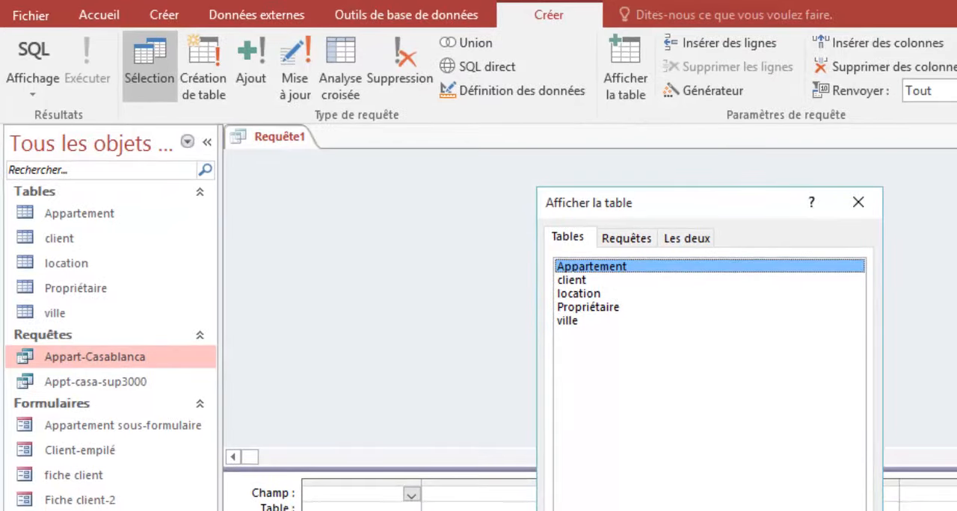
{"action": "left_click", "coordinate": [716, 510]}
{"action": "left_click", "coordinate": [588, 305]}
{"action": "left_click", "coordinate": [716, 510]}
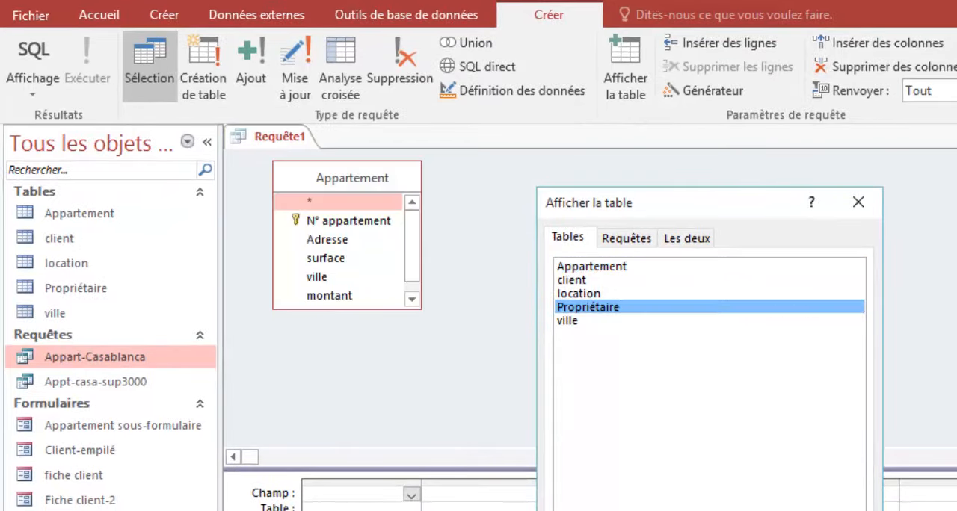
{"action": "left_click", "coordinate": [815, 510]}
Step: Space the Propriétaire and Appartement tables apart and enlarge the criteria grid area
{"action": "left_click_drag", "start_coordinate": [565, 178], "coordinate": [828, 165]}
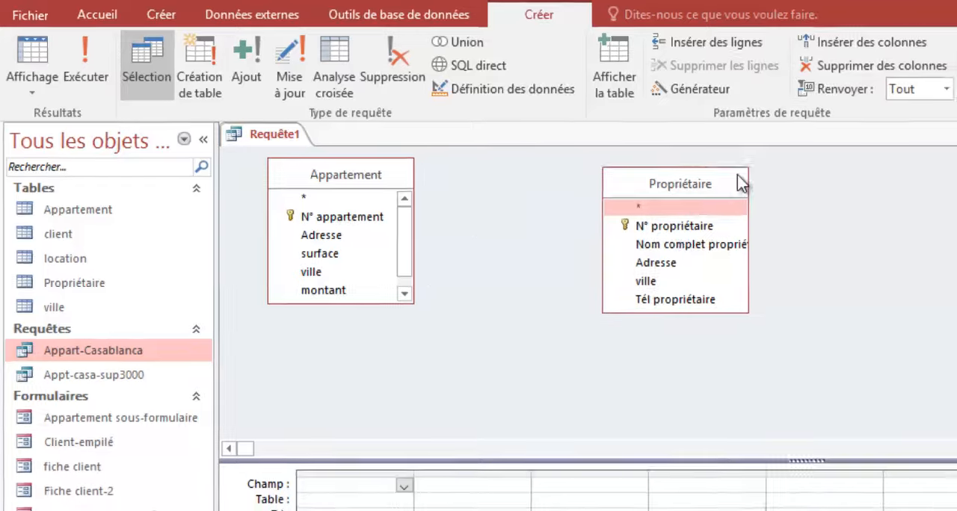
{"action": "left_click_drag", "start_coordinate": [385, 179], "coordinate": [395, 187]}
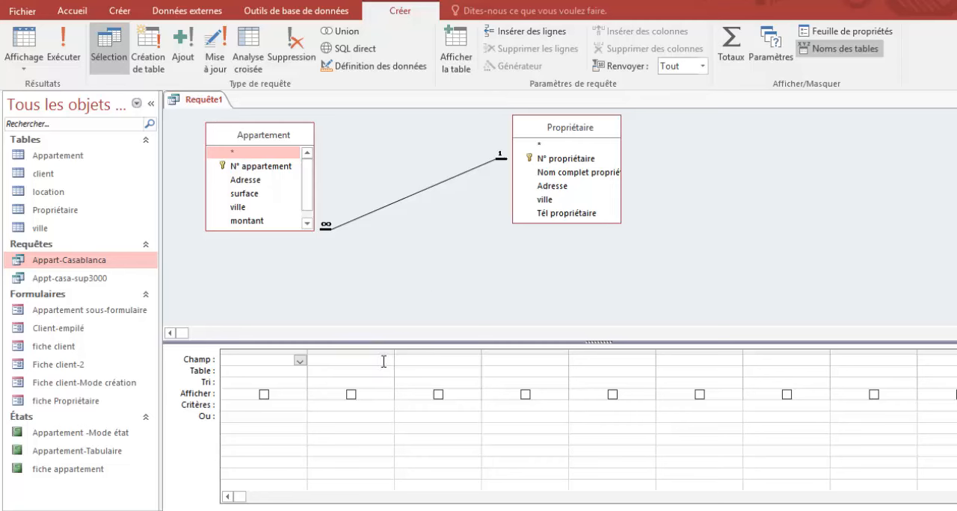
{"action": "left_click_drag", "start_coordinate": [454, 343], "coordinate": [451, 279]}
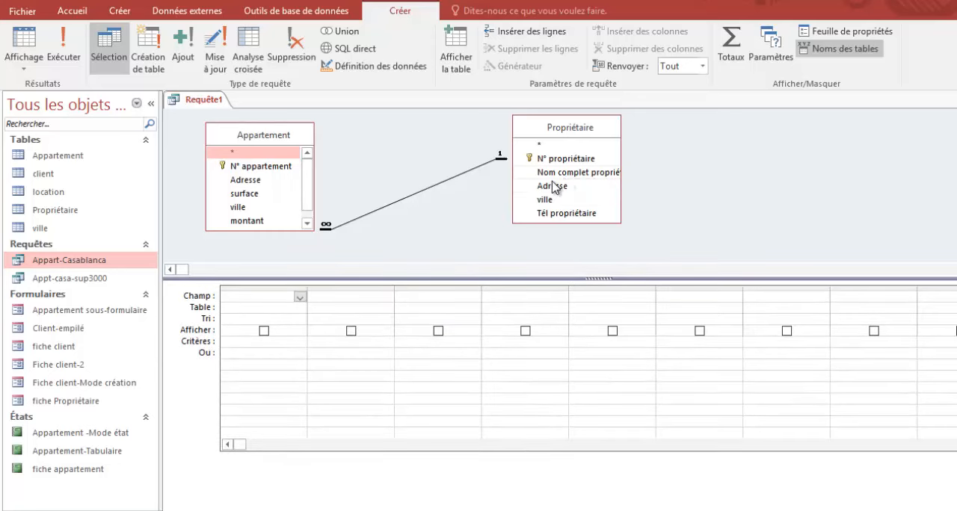
Step: Add Nom complet propriétaire and Tél propriétaire from Propriétaire, and N° appartement, montant and Adresse from Appartement, to the query grid
{"action": "left_click_drag", "start_coordinate": [546, 172], "coordinate": [257, 301]}
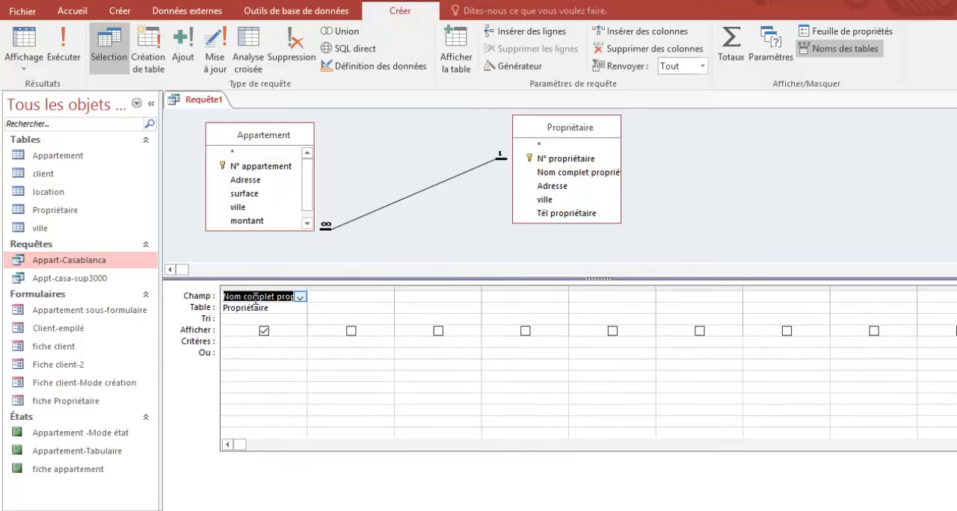
{"action": "left_click_drag", "start_coordinate": [573, 214], "coordinate": [351, 296]}
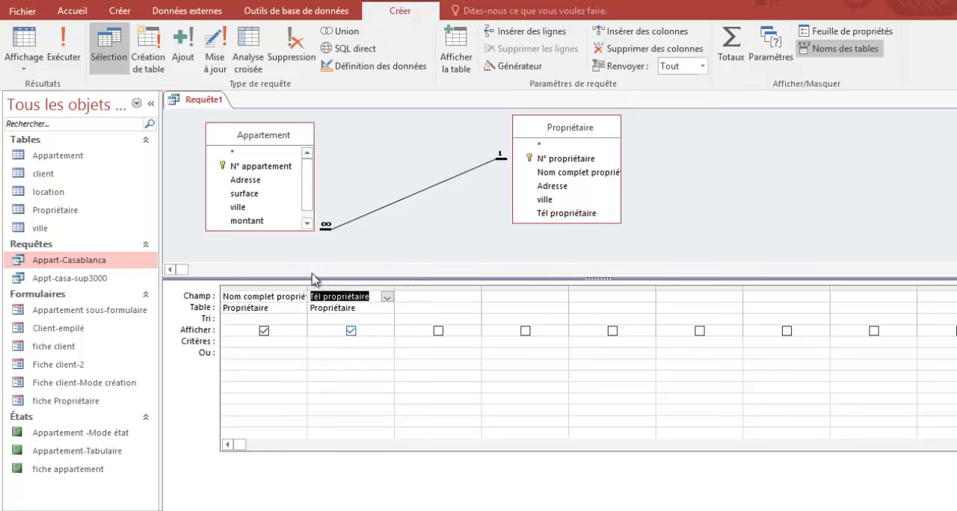
{"action": "left_click_drag", "start_coordinate": [273, 175], "coordinate": [415, 297]}
{"action": "scroll", "coordinate": [289, 214], "scroll_direction": "down", "scroll_amount": 1}
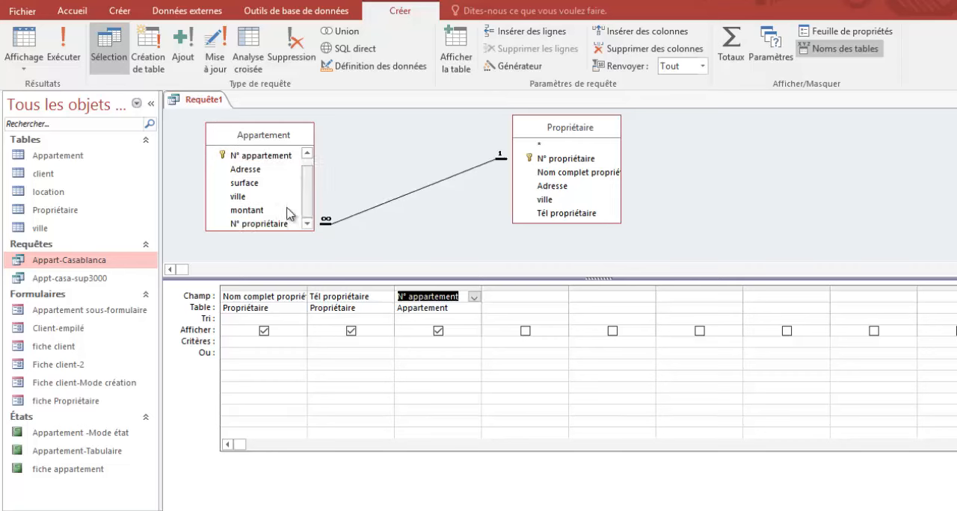
{"action": "left_click_drag", "start_coordinate": [262, 211], "coordinate": [503, 294]}
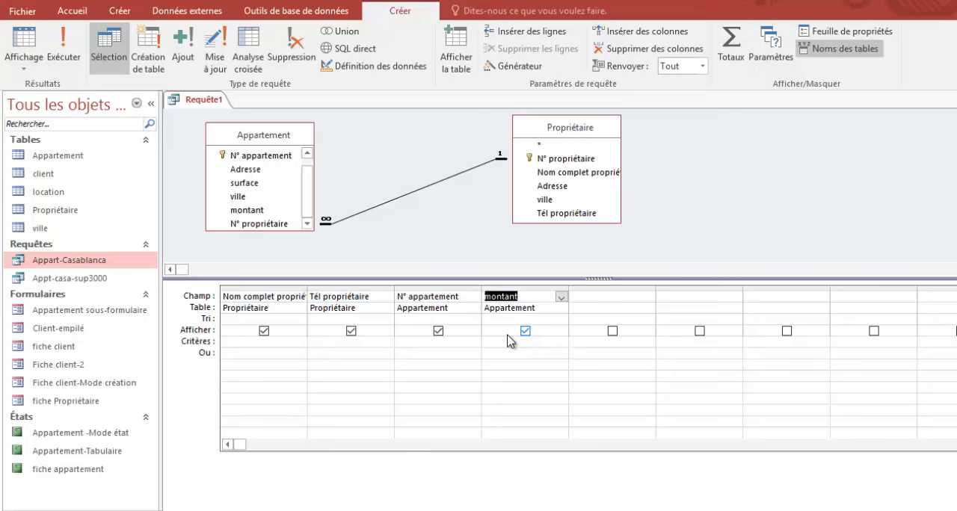
{"action": "left_click_drag", "start_coordinate": [251, 170], "coordinate": [612, 292]}
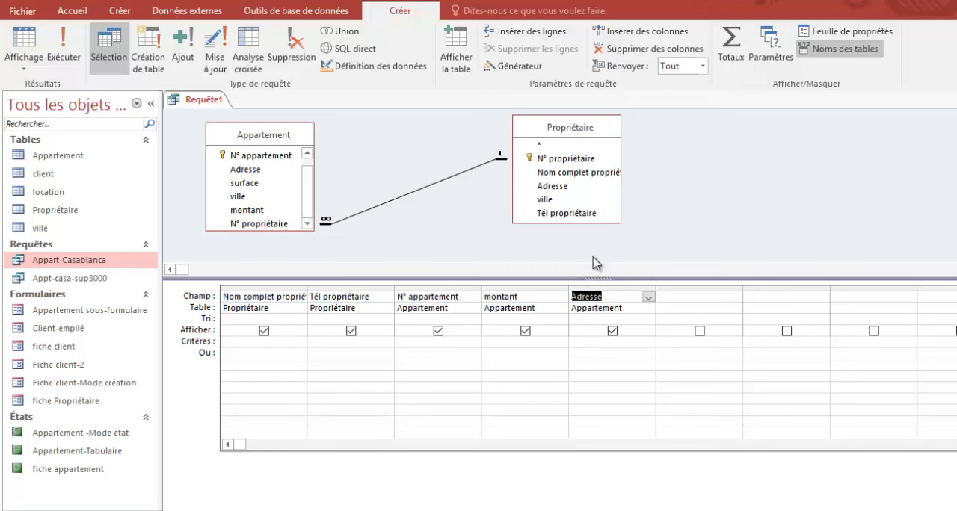
Step: Enlarge the Appartement table box in the query design so its whole field list shows
{"action": "left_click", "coordinate": [508, 224]}
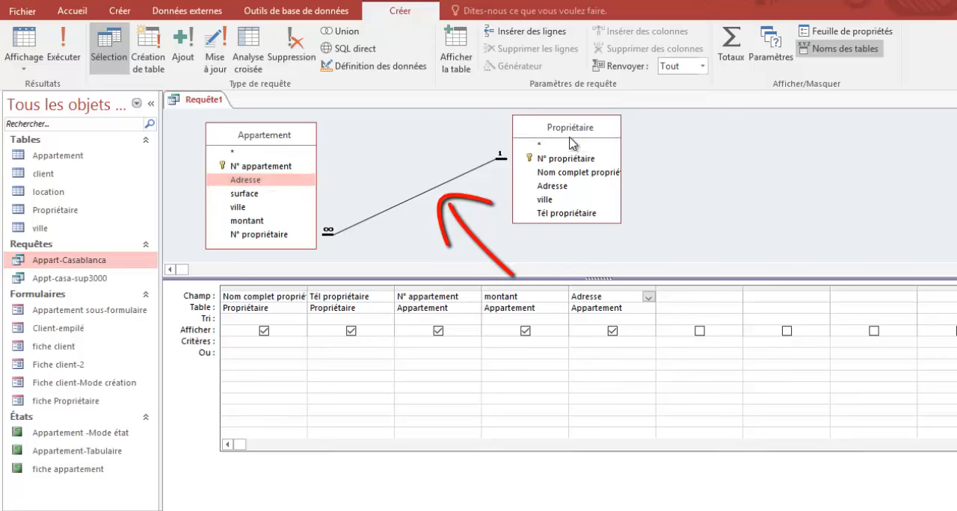
{"action": "left_click", "coordinate": [583, 191]}
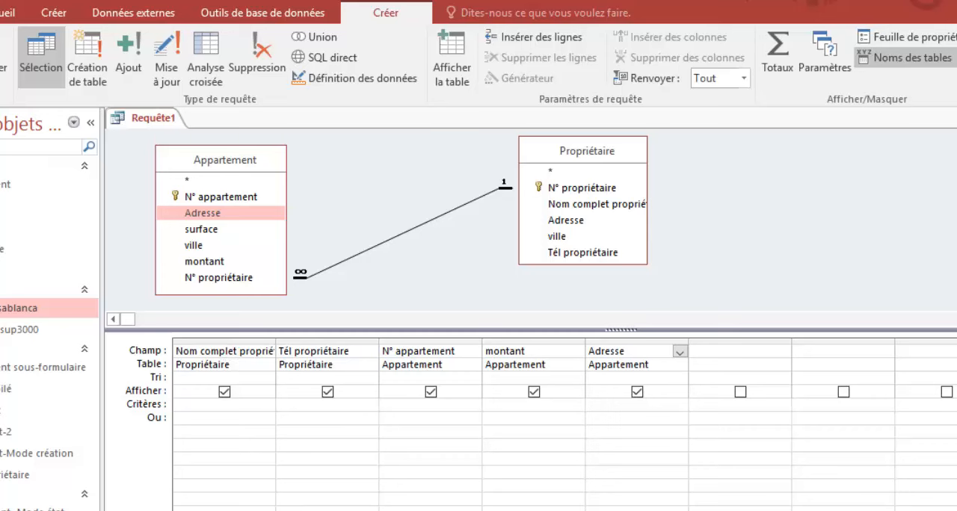
Step: Run the query, widen the Nom complet propriétaire column to fit its heading, and review the records row by row before returning to the design
{"action": "left_click", "coordinate": [3, 58]}
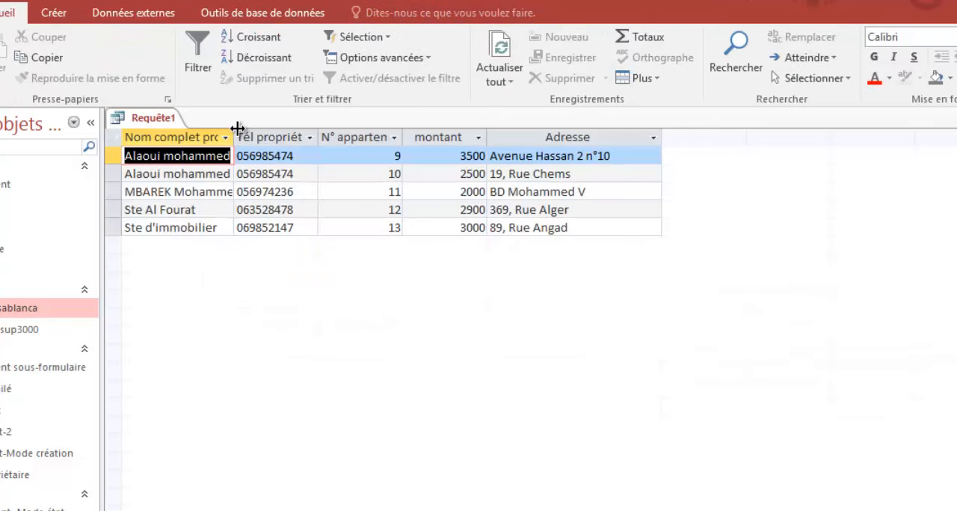
{"action": "left_click_drag", "start_coordinate": [237, 128], "coordinate": [284, 132]}
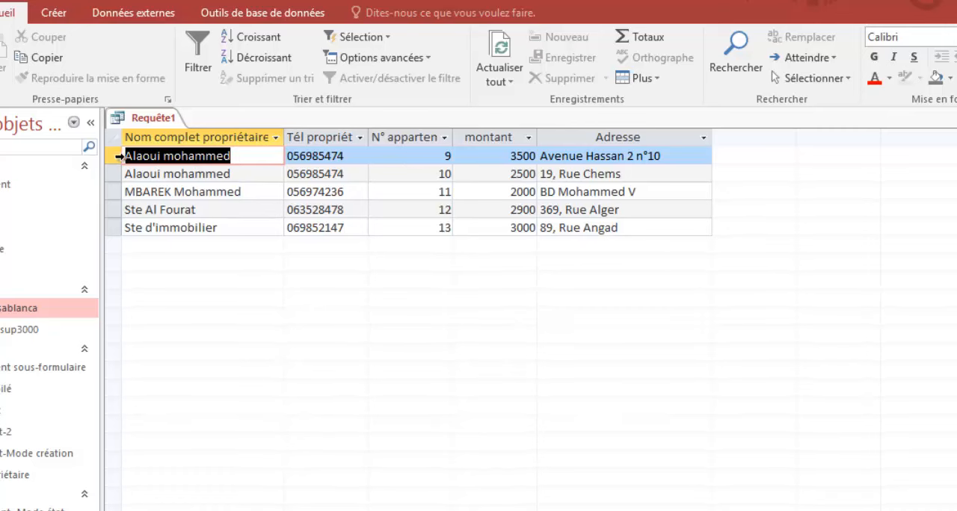
{"action": "left_click_drag", "start_coordinate": [114, 156], "coordinate": [112, 174]}
{"action": "left_click", "coordinate": [113, 191]}
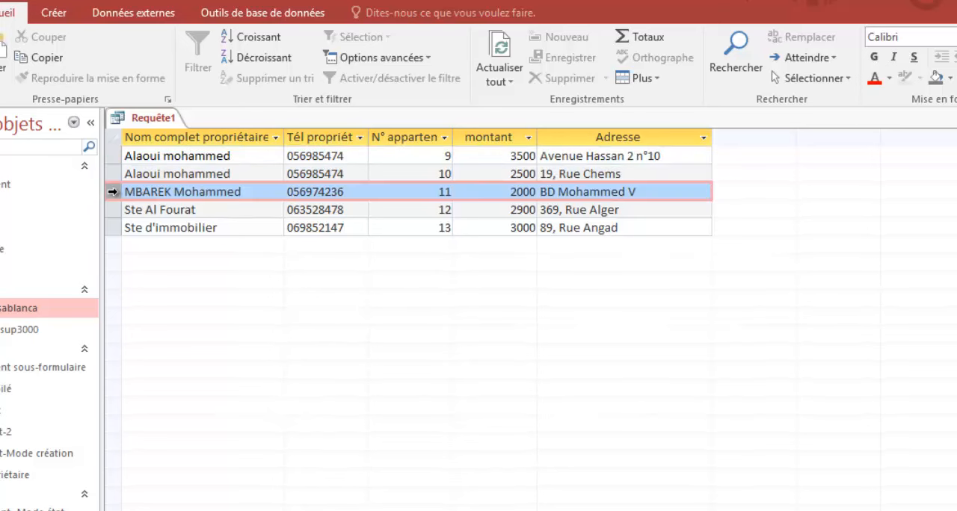
{"action": "left_click", "coordinate": [113, 212]}
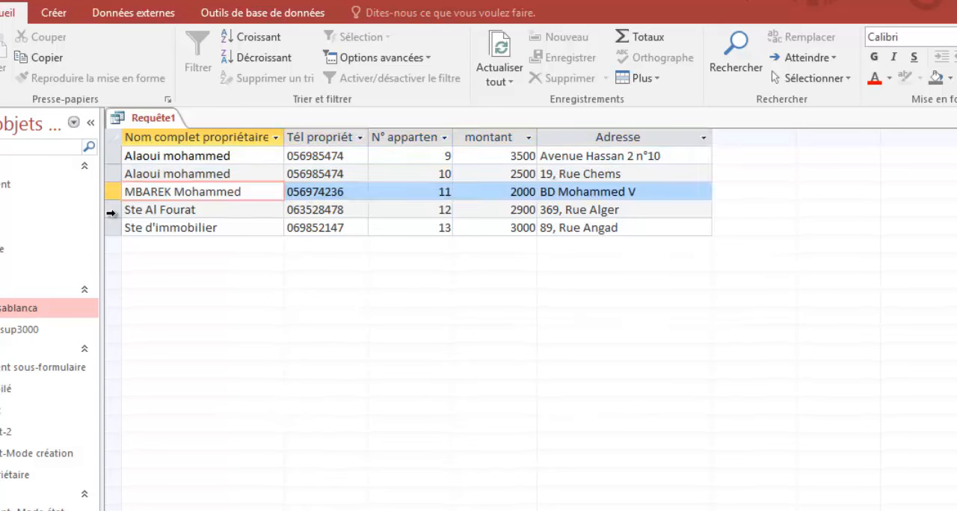
{"action": "left_click", "coordinate": [112, 229]}
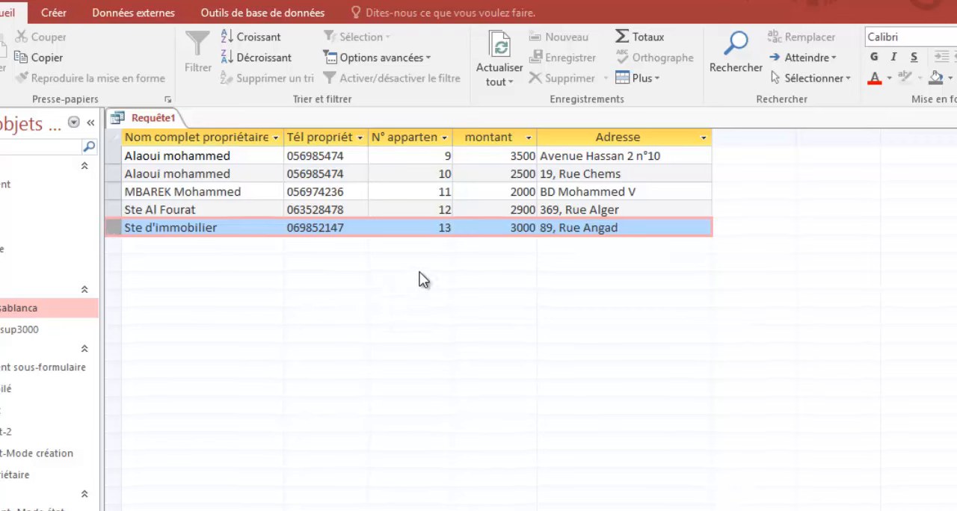
{"action": "left_click", "coordinate": [1, 46]}
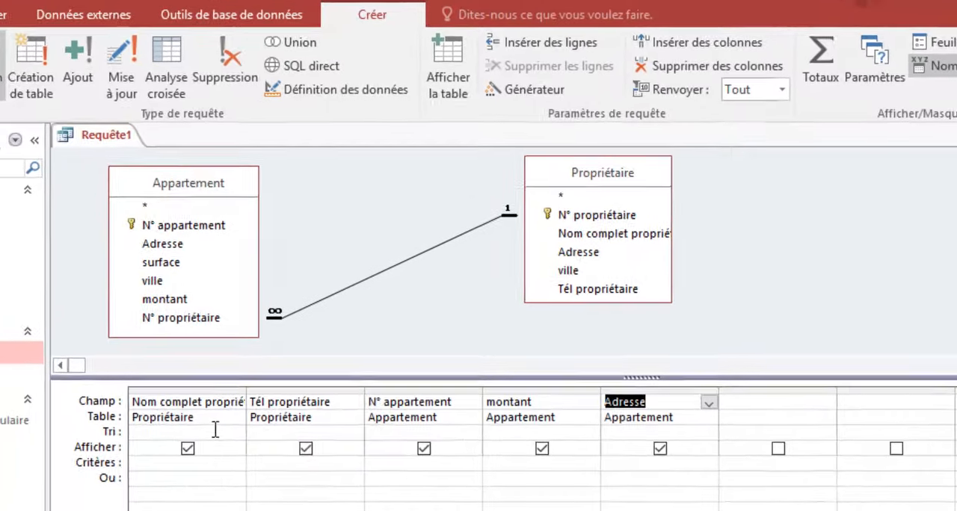
Step: Sort the Nom complet propriétaire field in descending order (Décroissant) and preview the query results
{"action": "left_click", "coordinate": [236, 433]}
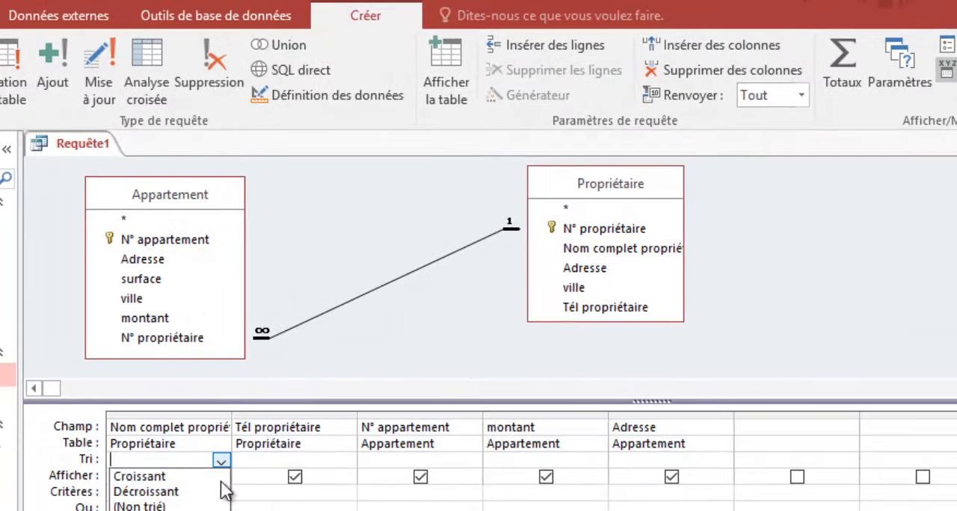
{"action": "left_click", "coordinate": [168, 491]}
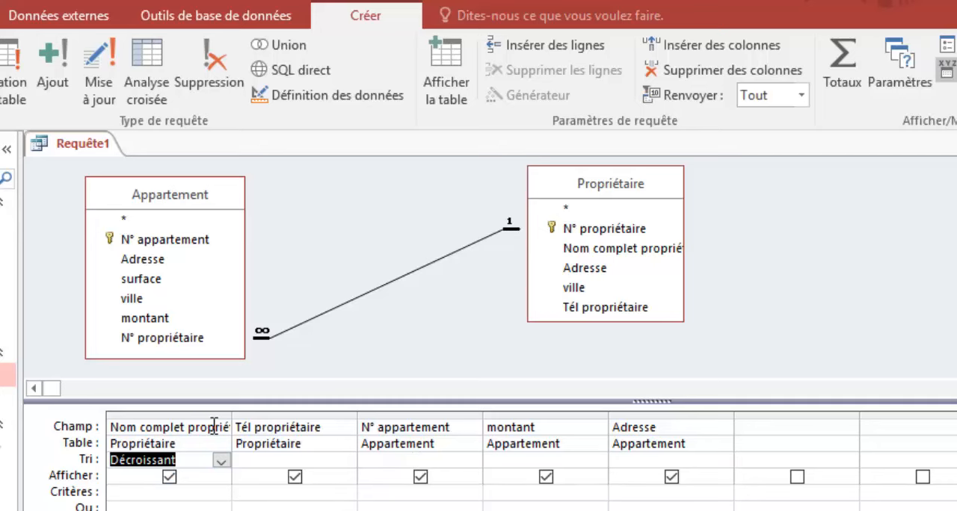
{"action": "left_click", "coordinate": [0, 64]}
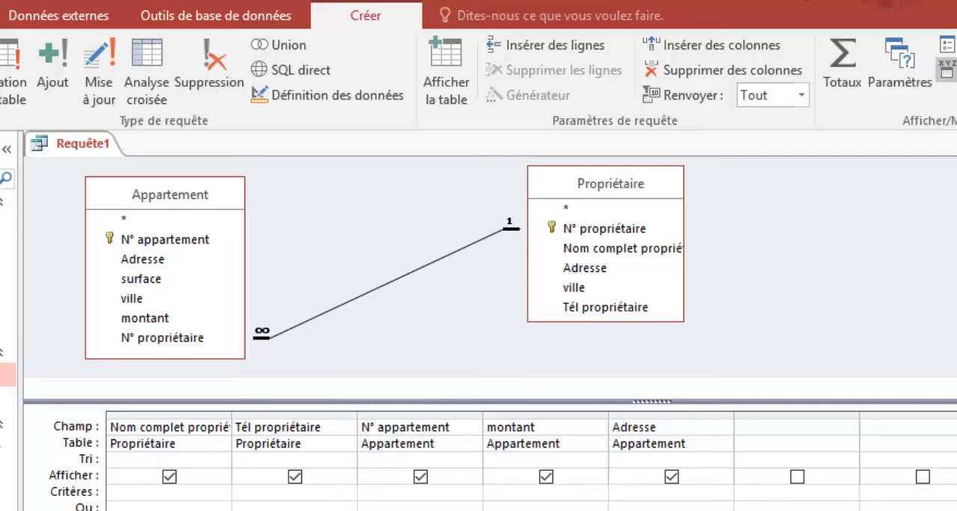
{"action": "left_click", "coordinate": [52, 192]}
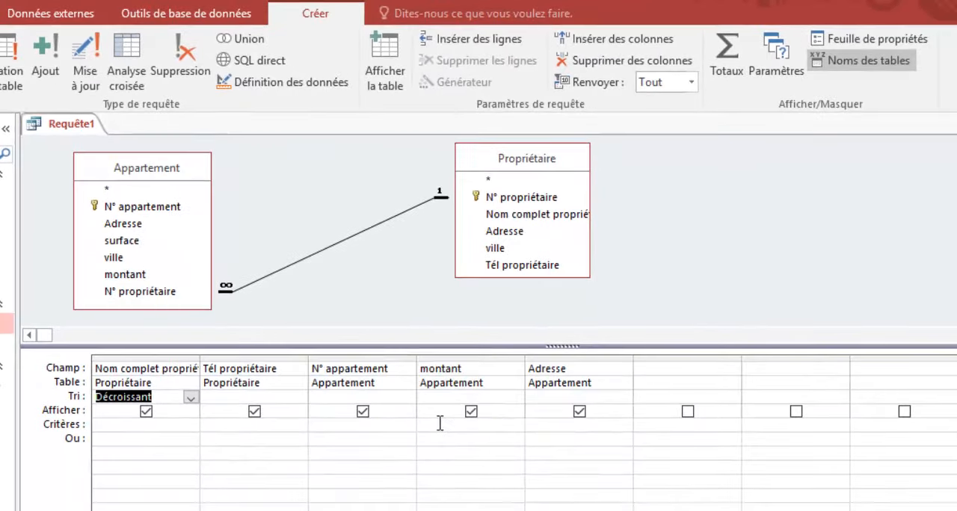
Step: Set the criterion <3000 on the montant field and widen its column in the query grid
{"action": "left_click", "coordinate": [443, 424]}
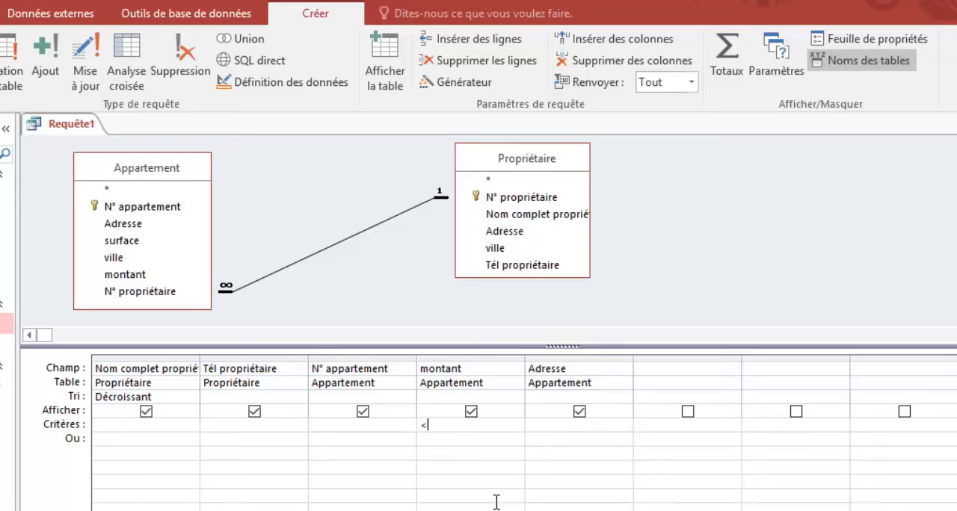
{"action": "type", "text": "<3000"}
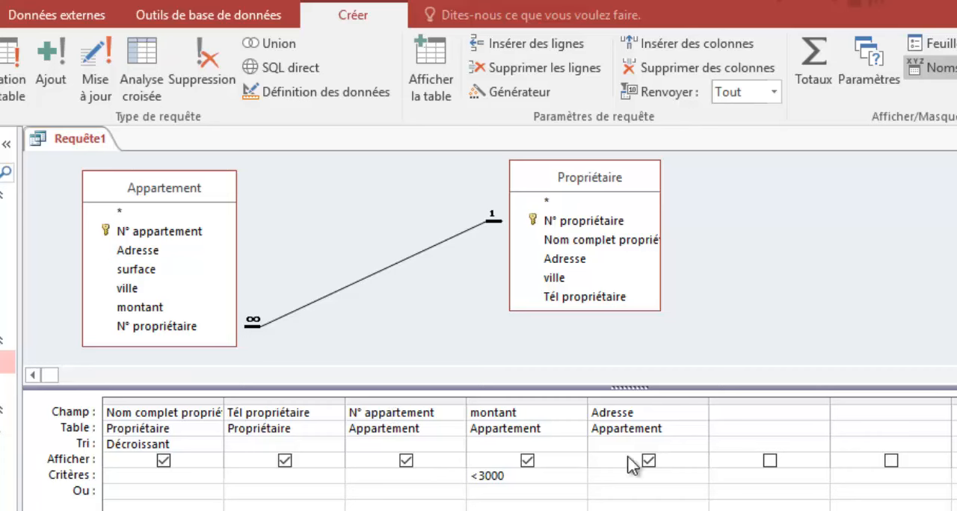
{"action": "left_click_drag", "start_coordinate": [590, 403], "coordinate": [628, 402]}
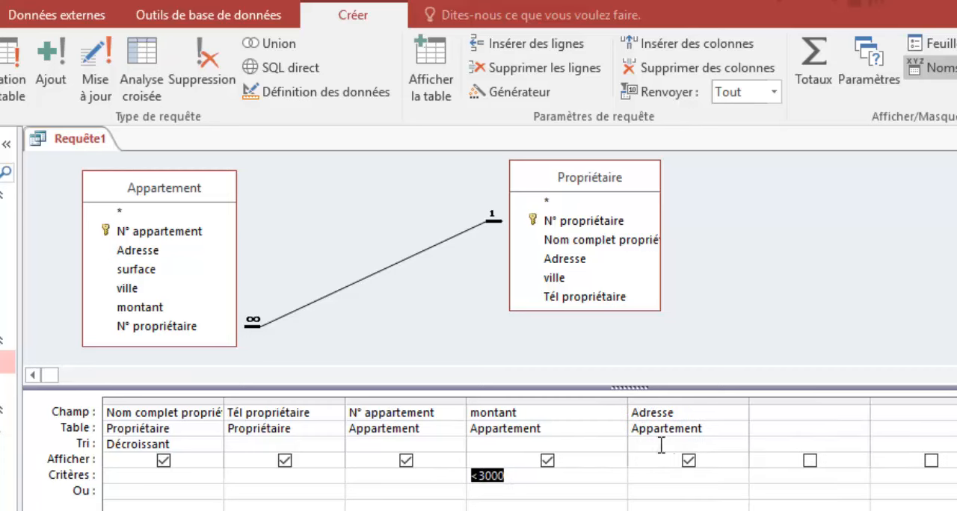
Step: Hide the montant, N° appartement and Adresse fields from the query results
{"action": "left_click", "coordinate": [548, 461]}
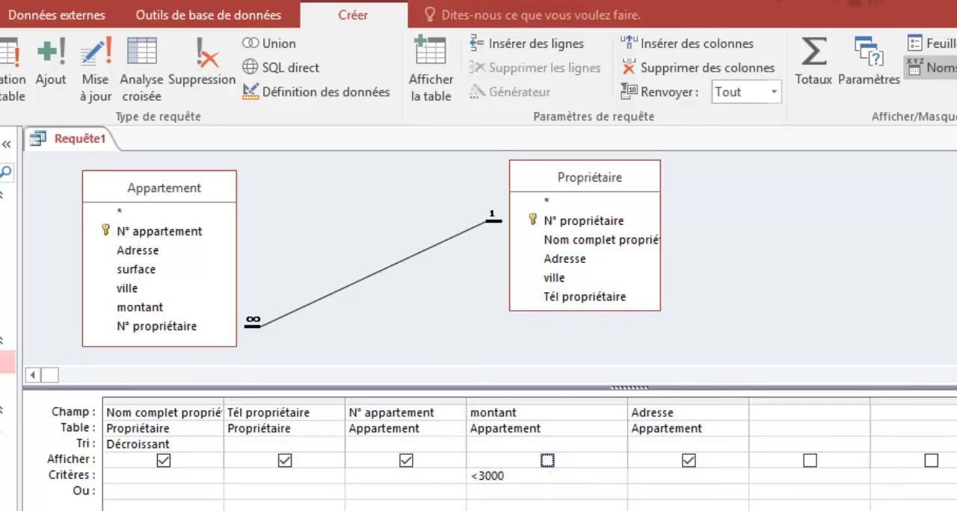
{"action": "left_click", "coordinate": [406, 461]}
{"action": "left_click", "coordinate": [689, 462]}
Step: Delete the N° appartement and Adresse columns from the query grid
{"action": "left_click", "coordinate": [399, 399]}
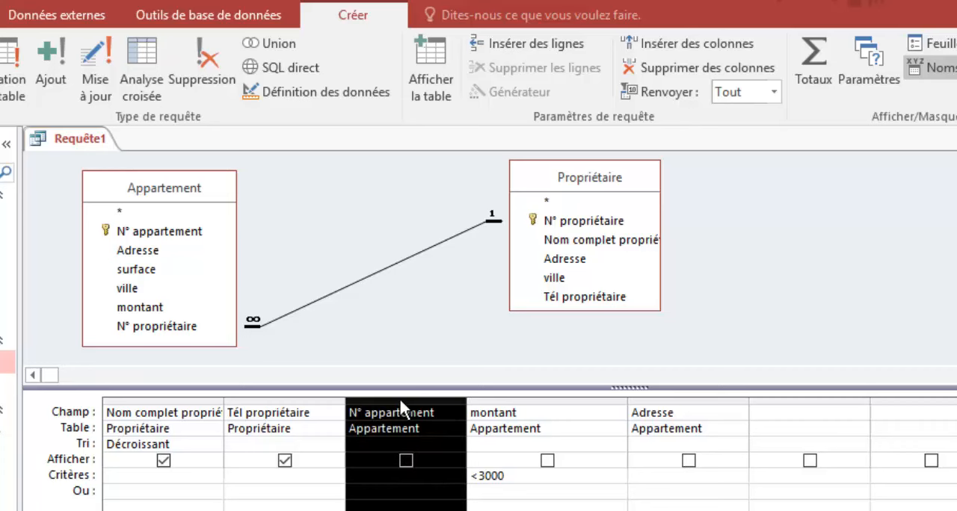
{"action": "left_click", "coordinate": [661, 72]}
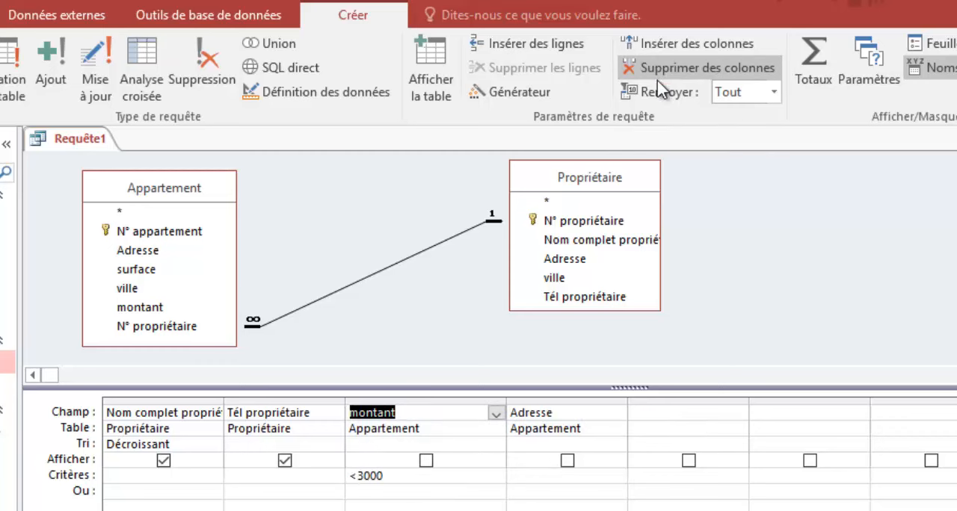
{"action": "left_click", "coordinate": [552, 401]}
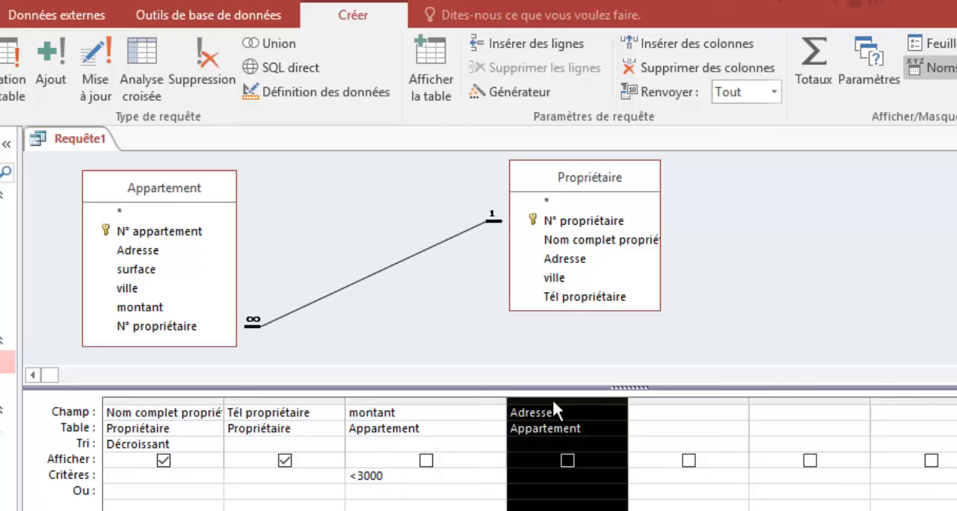
{"action": "left_click", "coordinate": [656, 73]}
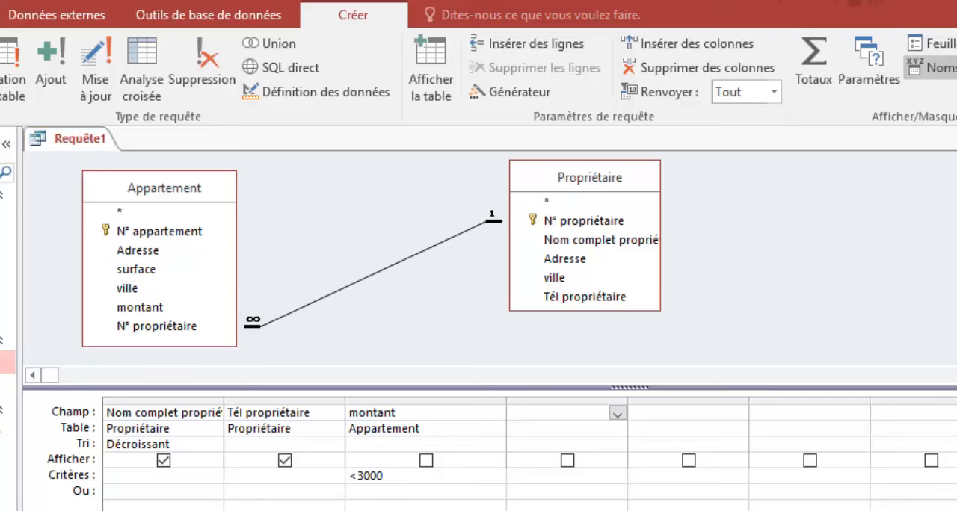
Step: Run the query and widen the Tél propriétaire column in the results to fit its full heading
{"action": "left_click", "coordinate": [0, 63]}
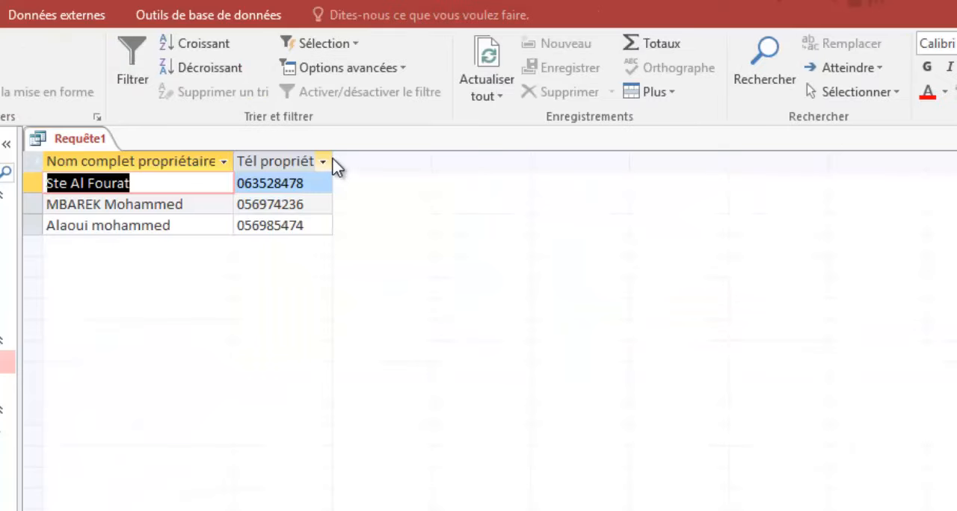
{"action": "left_click", "coordinate": [333, 165]}
{"action": "left_click", "coordinate": [448, 416]}
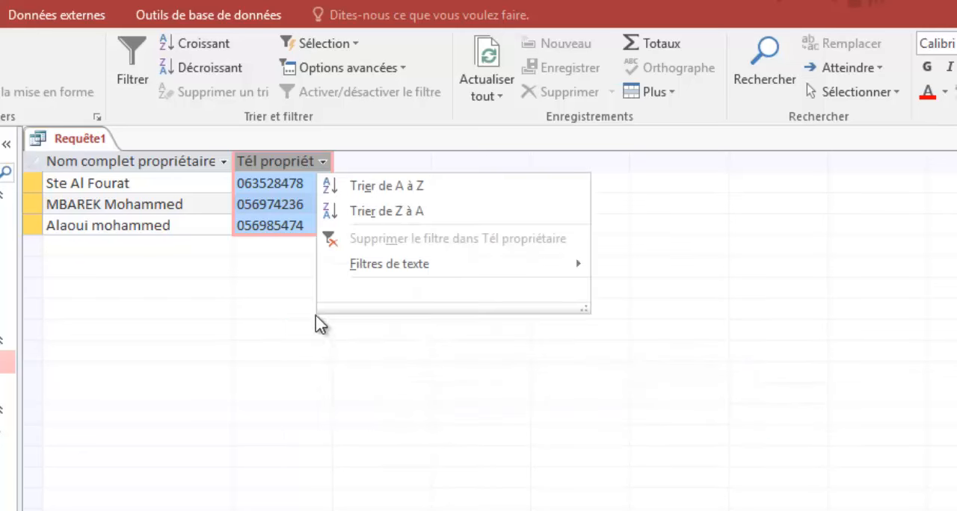
{"action": "left_click", "coordinate": [278, 270]}
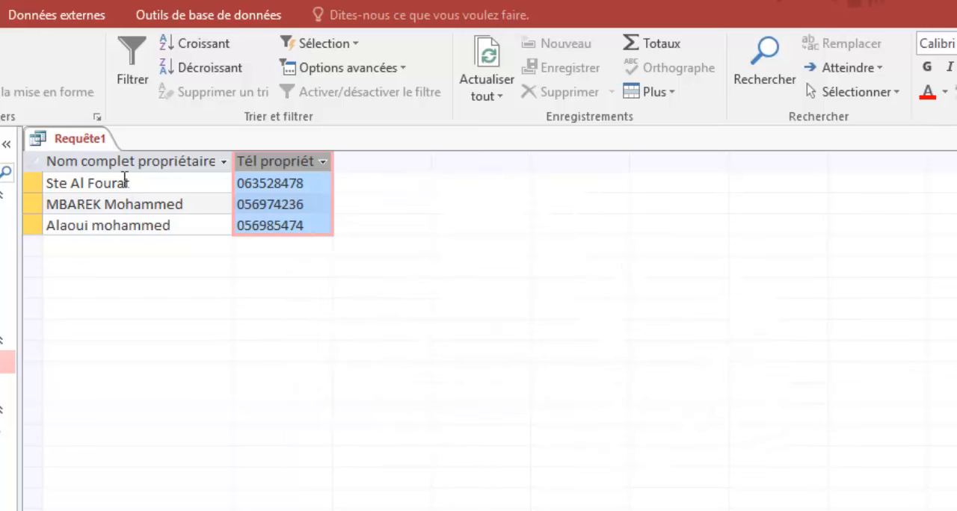
{"action": "left_click", "coordinate": [290, 183]}
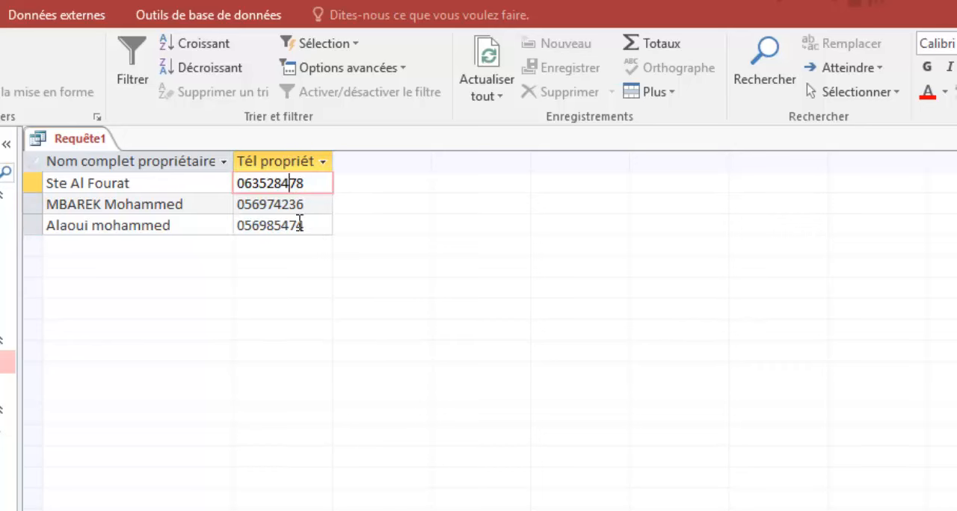
{"action": "left_click_drag", "start_coordinate": [336, 155], "coordinate": [363, 157]}
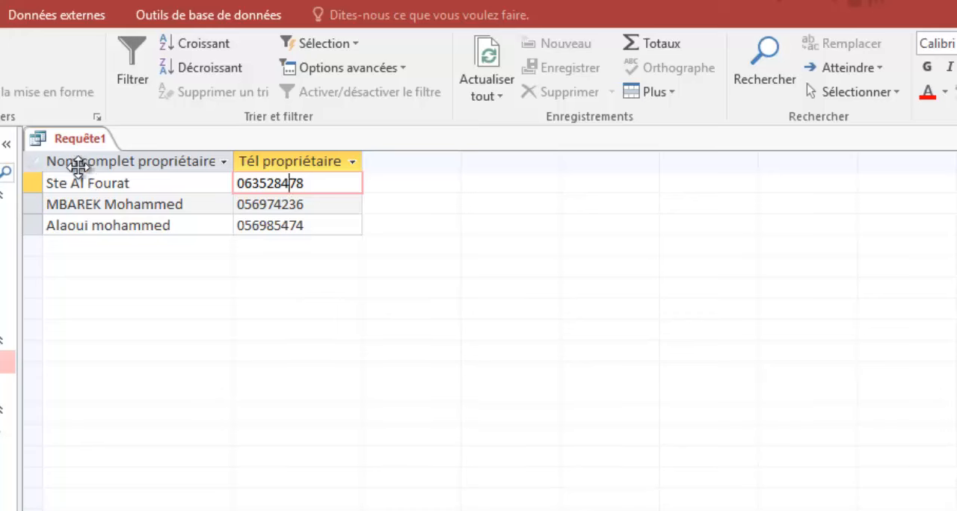
Step: Save the query as proprietaire-app-inf300, close it, and select it in the list of queries
{"action": "key", "text": "ctrl+s"}
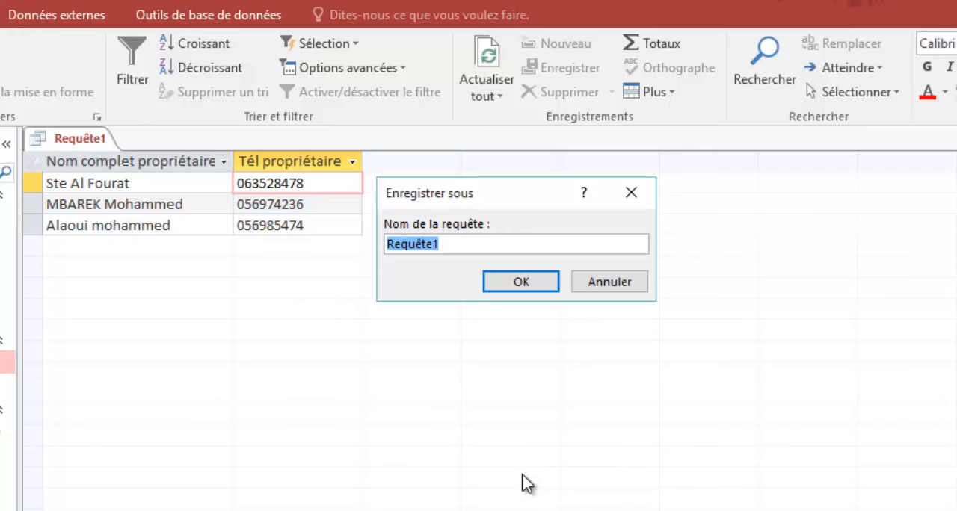
{"action": "type", "text": "proprie"}
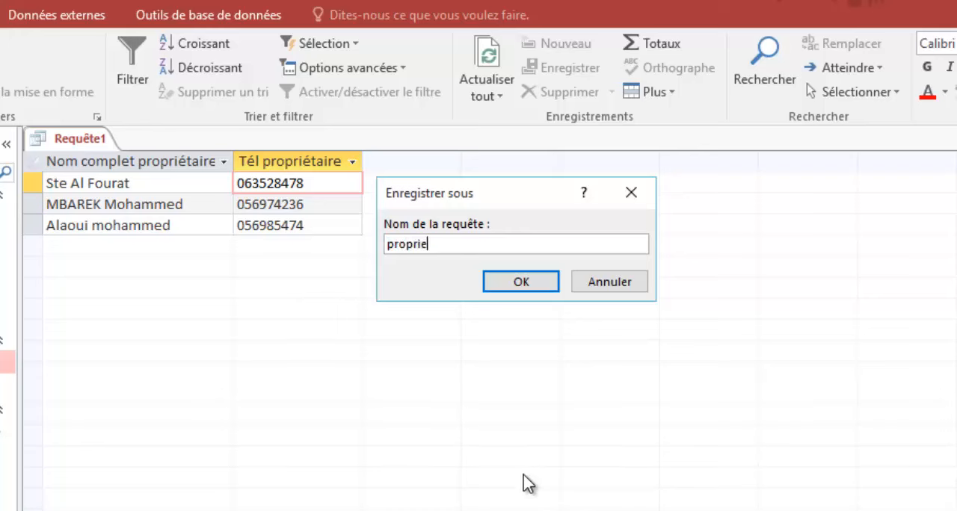
{"action": "type", "text": "taire-app-"}
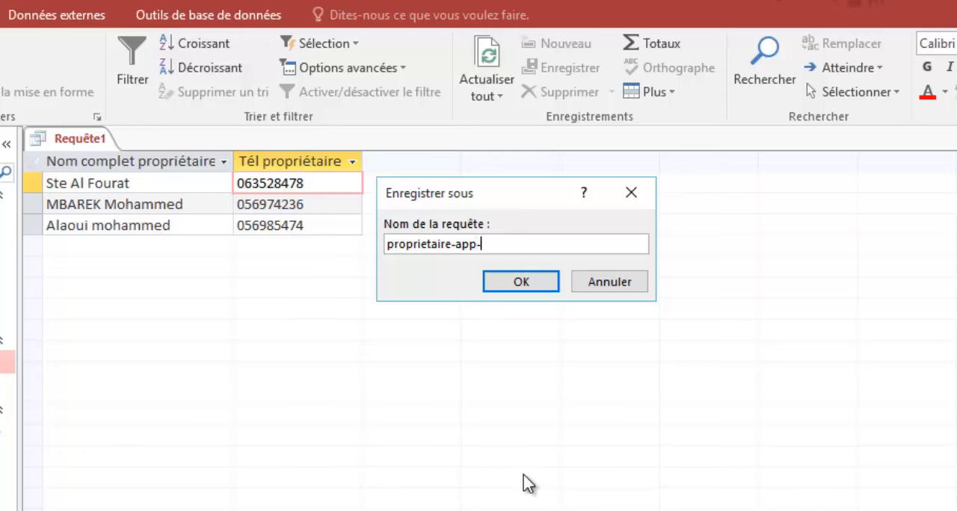
{"action": "type", "text": "inf300"}
{"action": "key", "text": "Return"}
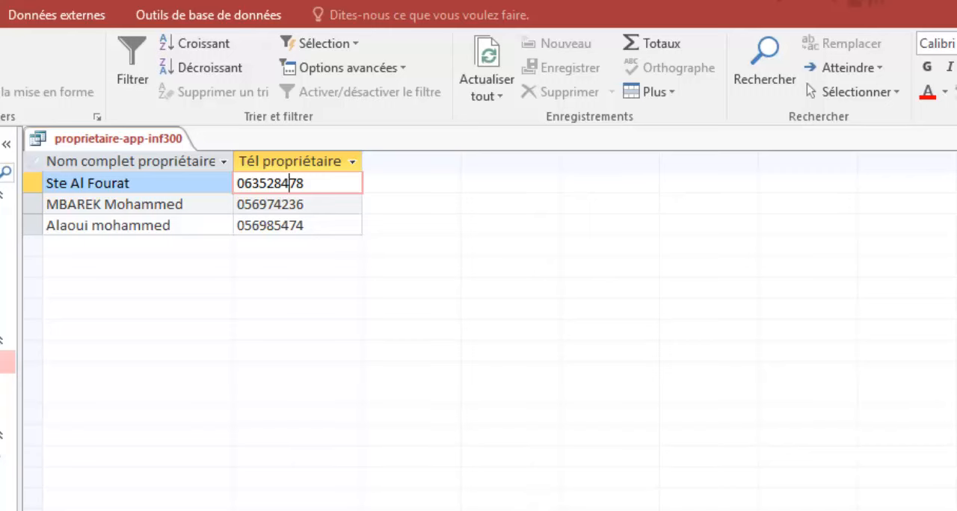
{"action": "key", "text": "ctrl+w"}
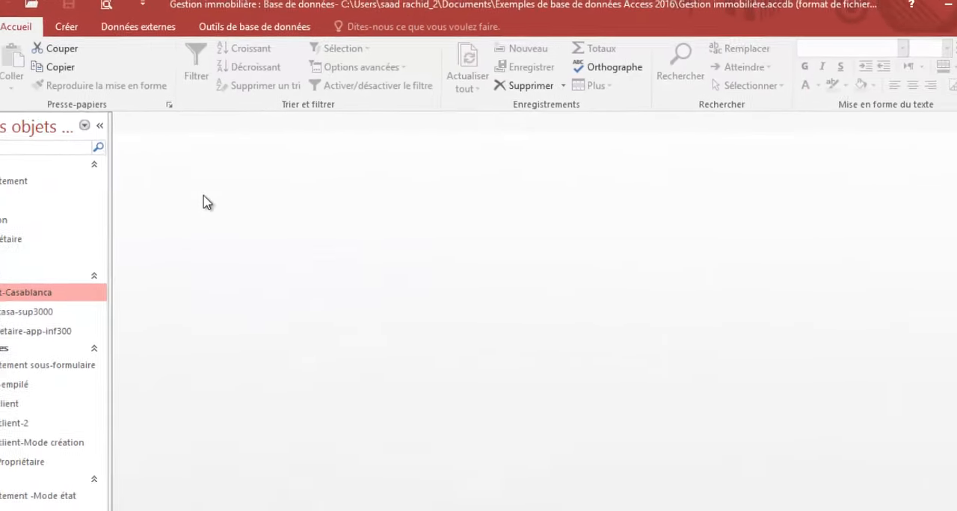
{"action": "left_click", "coordinate": [11, 333]}
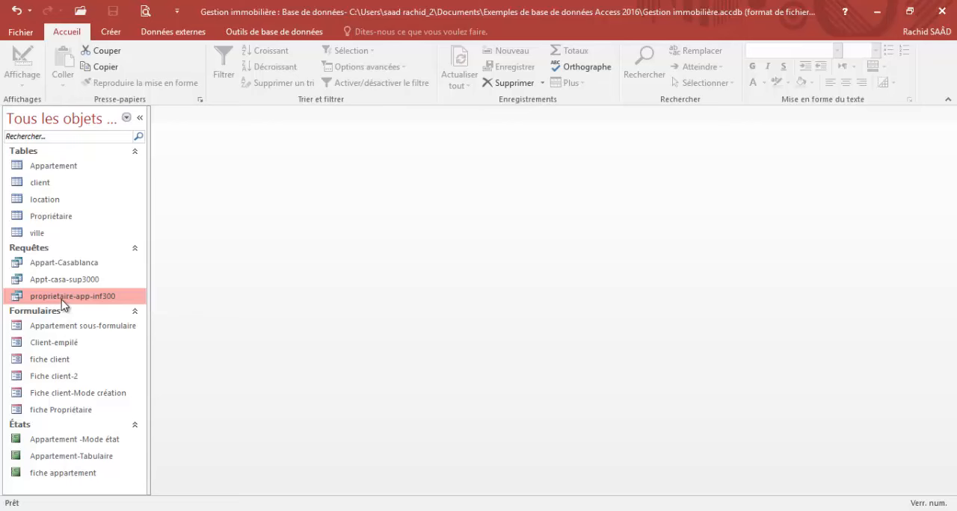